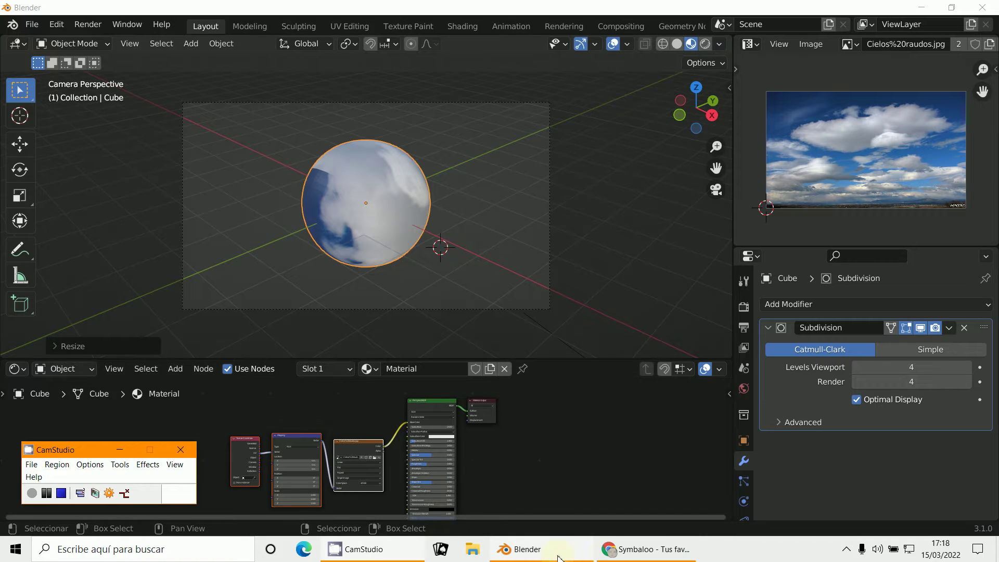
# Switch to Chrome, open PasteAll from the Symbaloo page and visit its picture and blend file upload pages.
pyautogui.click(631, 556)
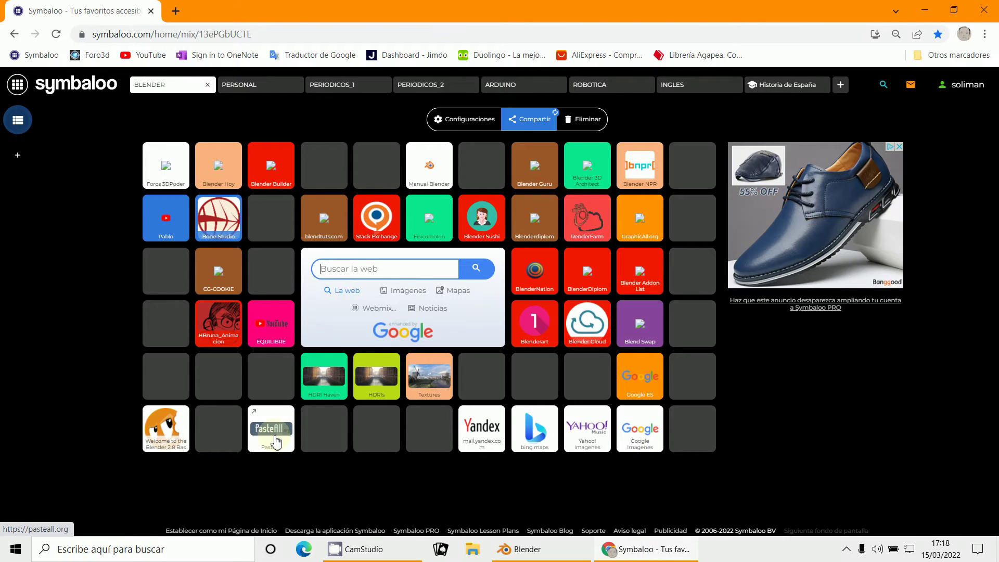
pyautogui.click(277, 442)
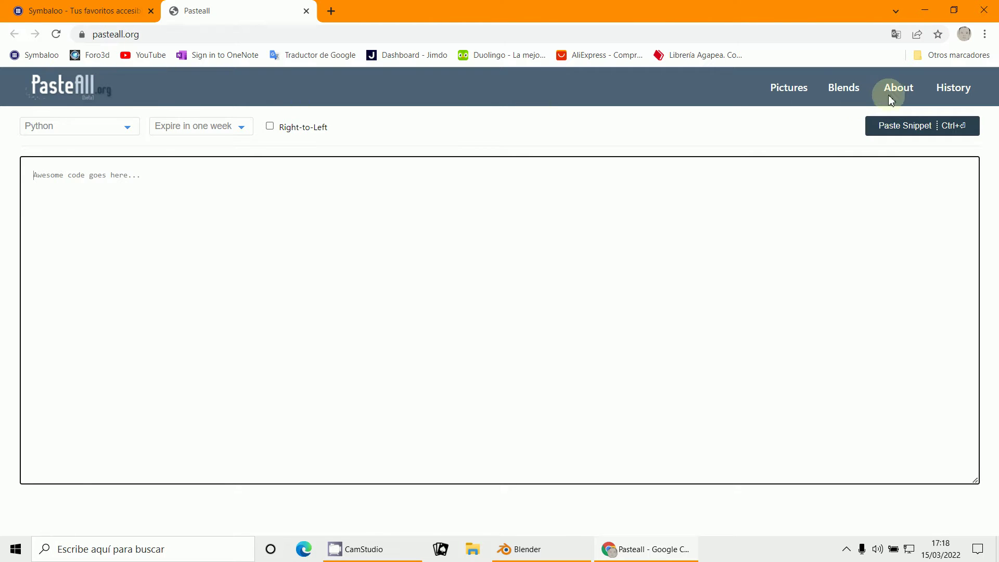
pyautogui.click(789, 89)
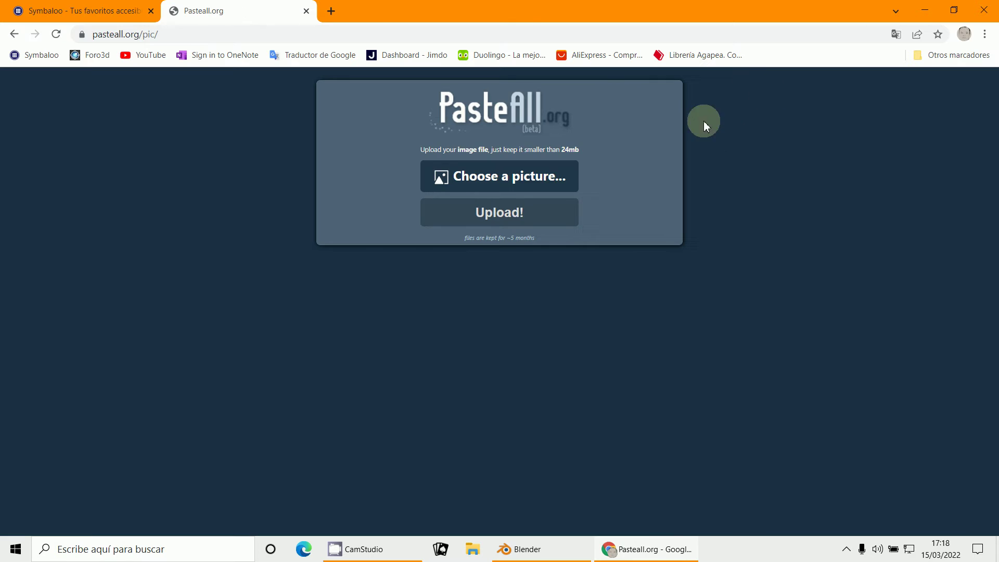
pyautogui.click(14, 34)
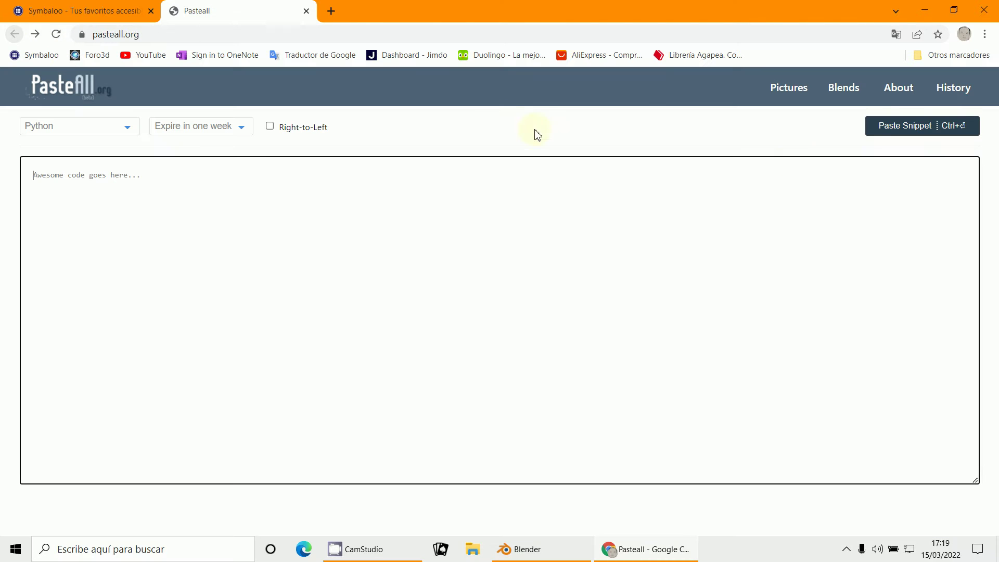
pyautogui.click(832, 92)
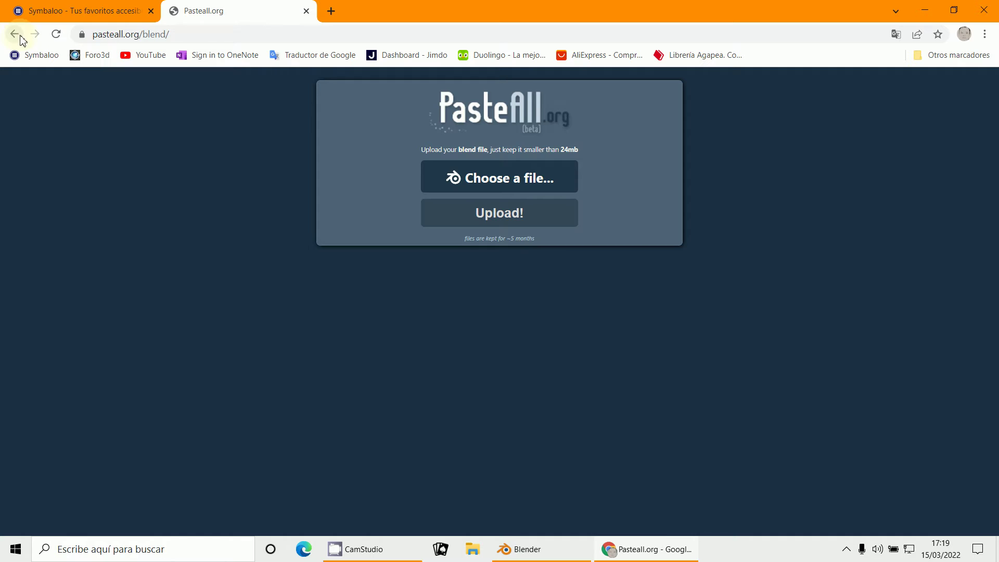
pyautogui.click(21, 37)
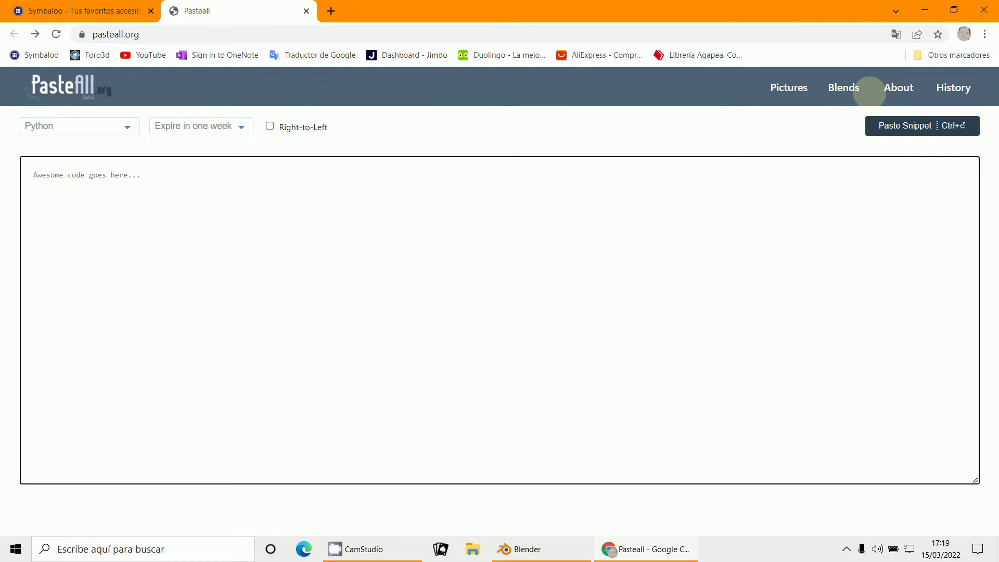
pyautogui.click(853, 88)
# Switch back to Blender and pack the external resources, including the sky texture, into the blend file.
pyautogui.click(926, 11)
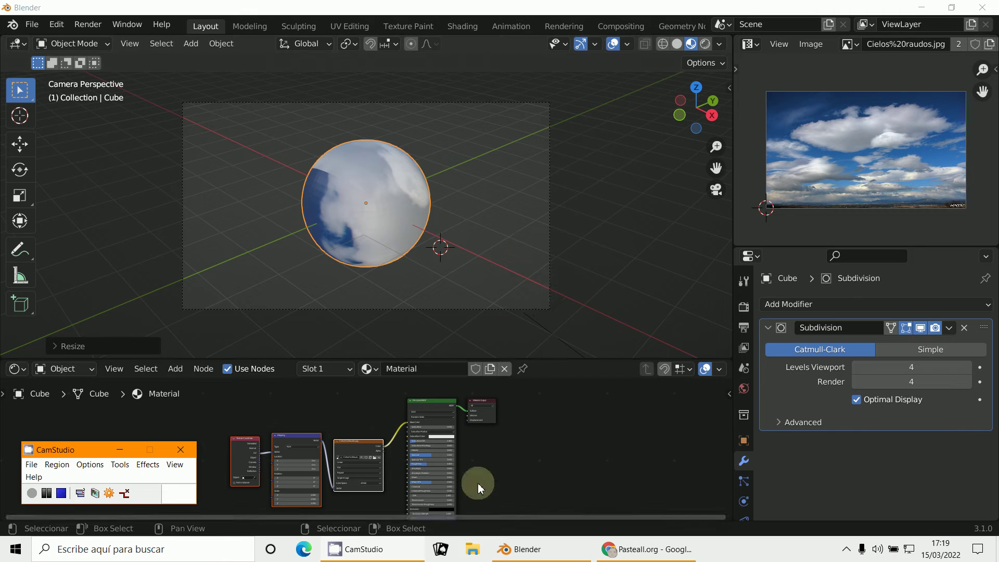
pyautogui.scroll(1, 469, 238)
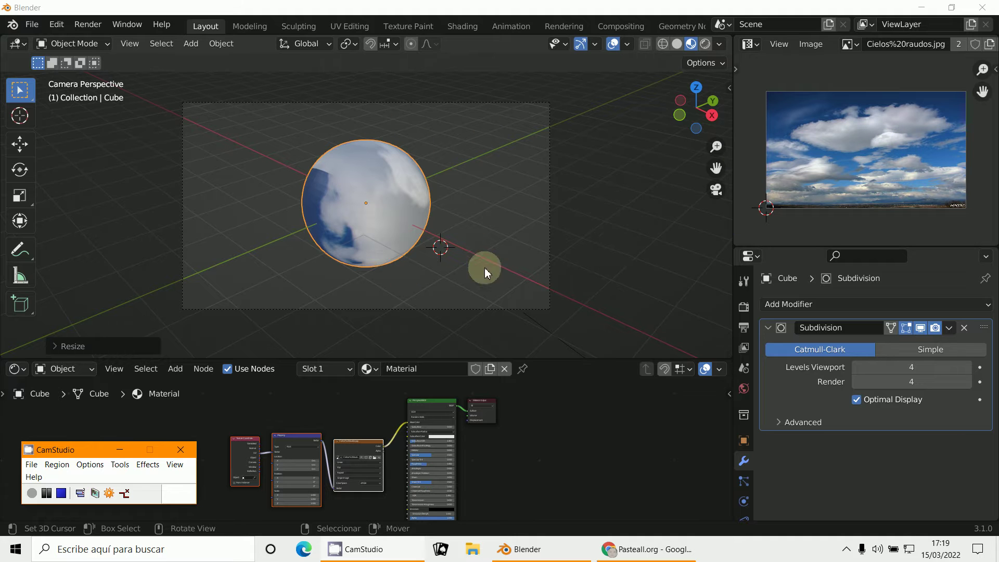
pyautogui.scroll(2, 295, 488)
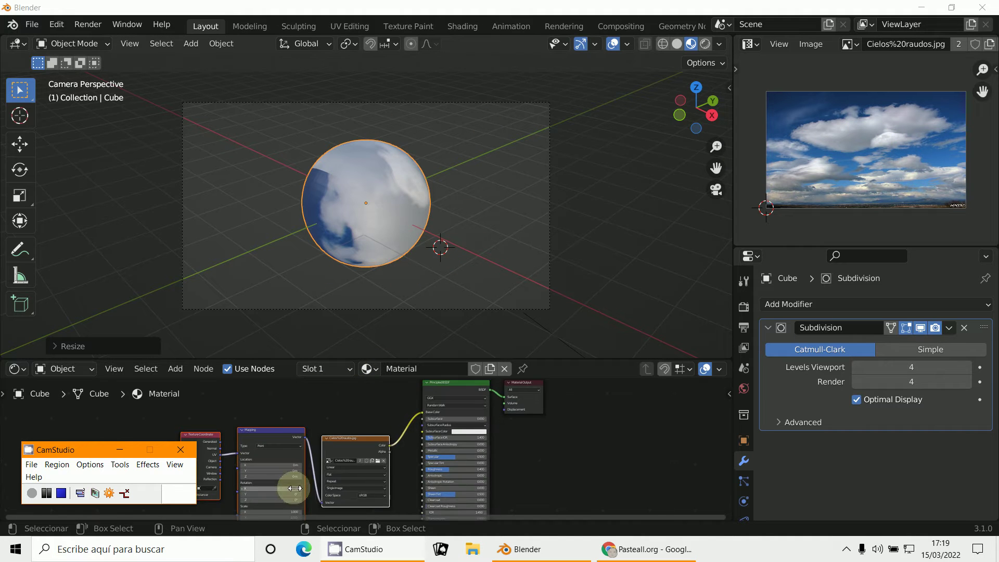
pyautogui.scroll(3, 294, 488)
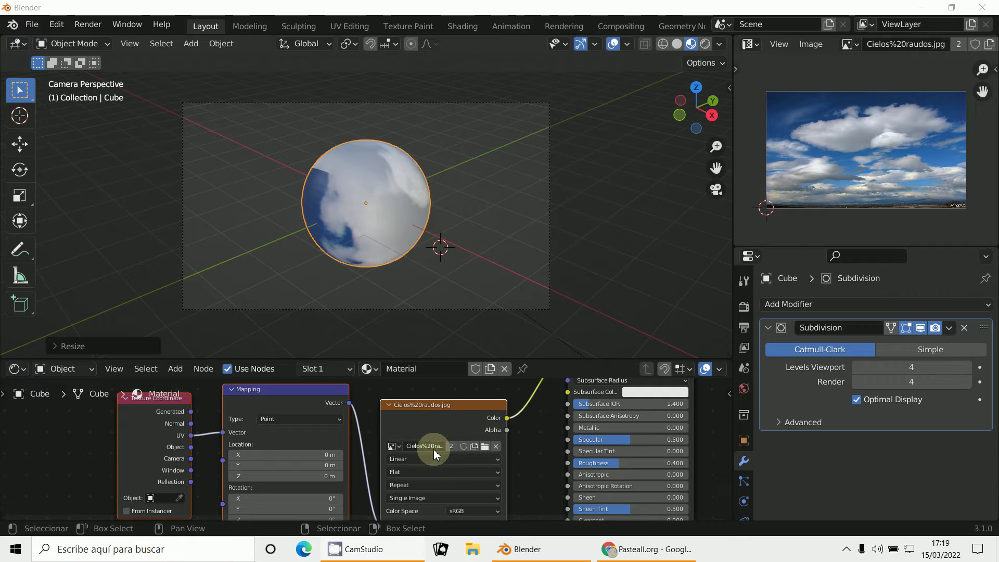
pyautogui.scroll(-4, 434, 454)
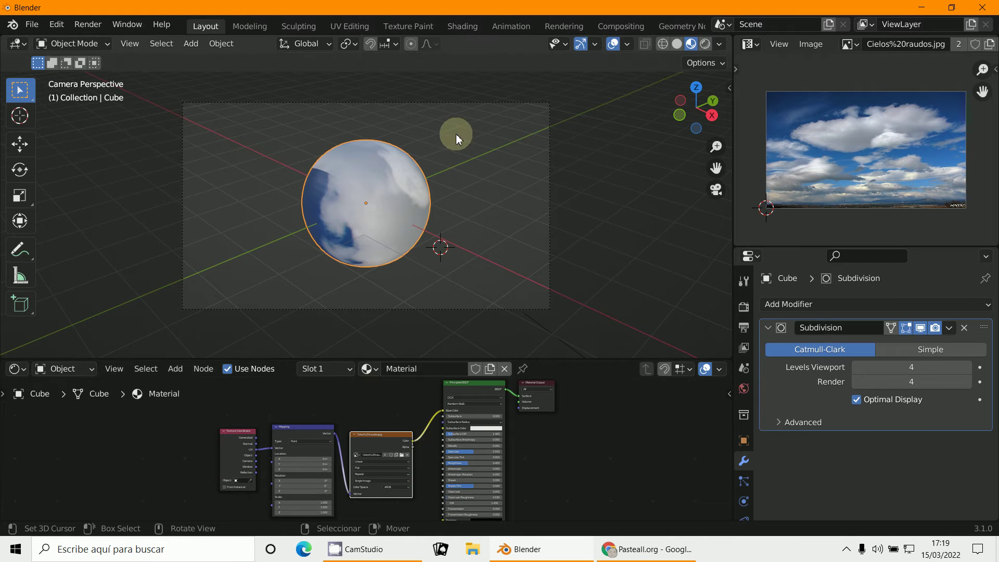
pyautogui.scroll(2, 385, 229)
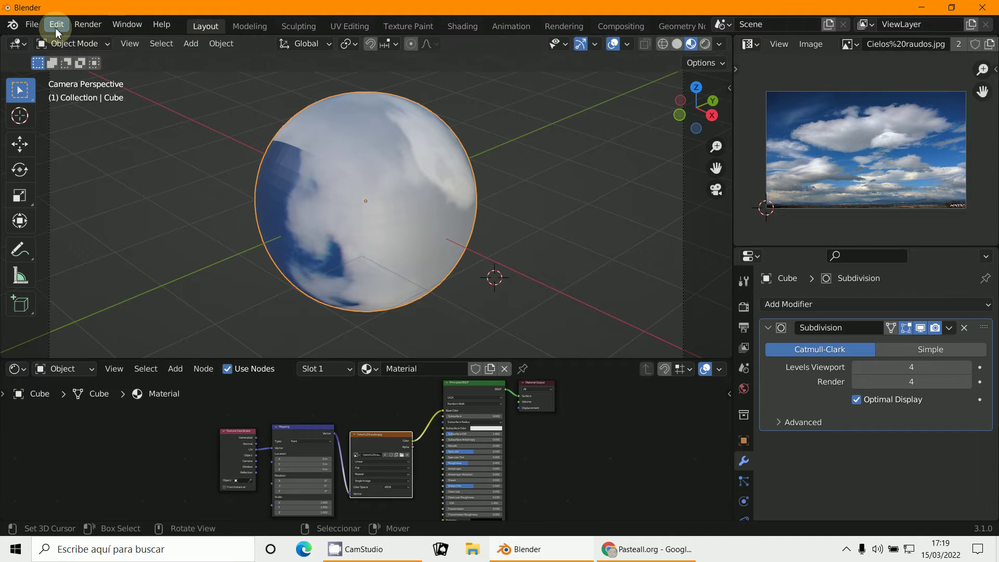
pyautogui.click(57, 26)
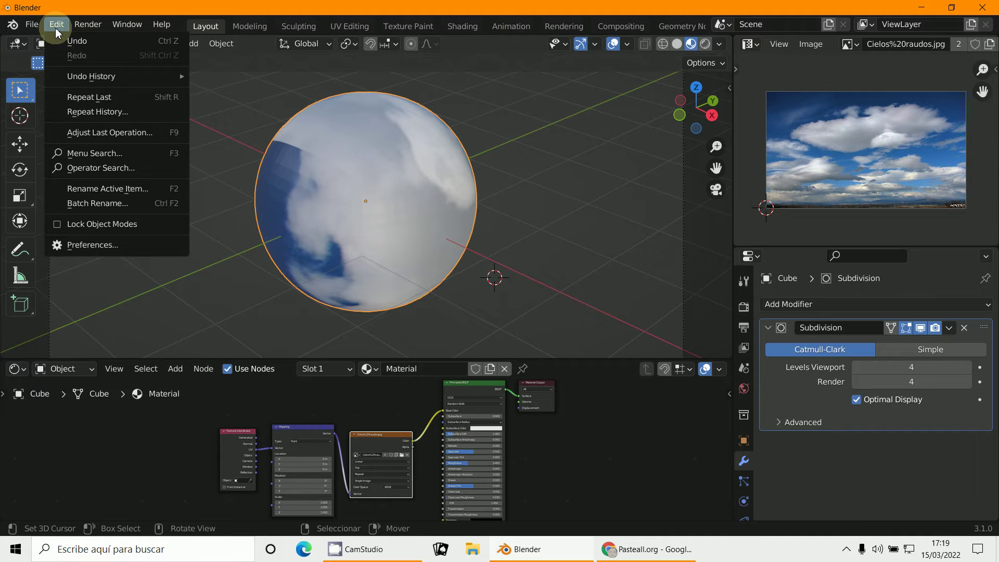
pyautogui.moveTo(35, 29)
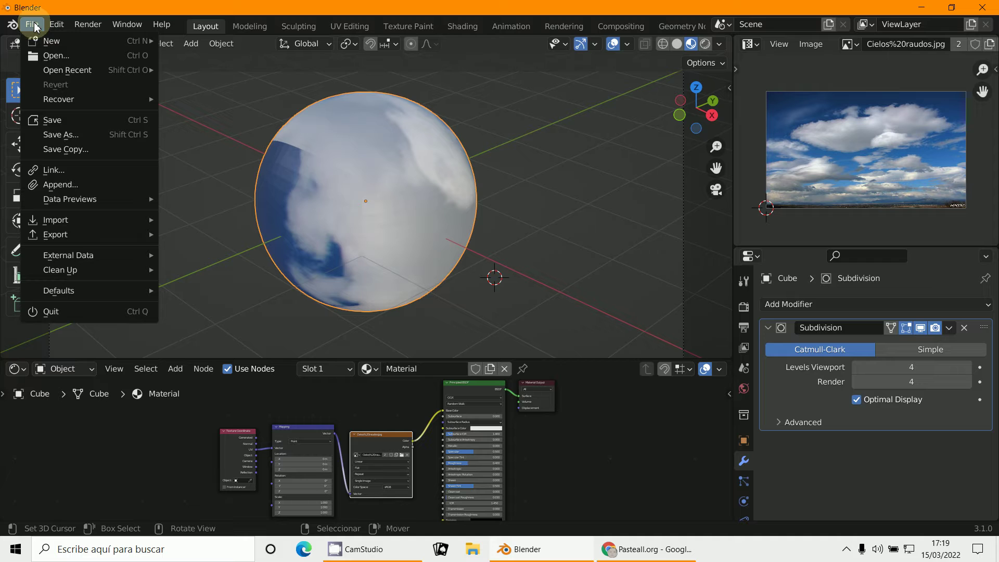
pyautogui.moveTo(78, 256)
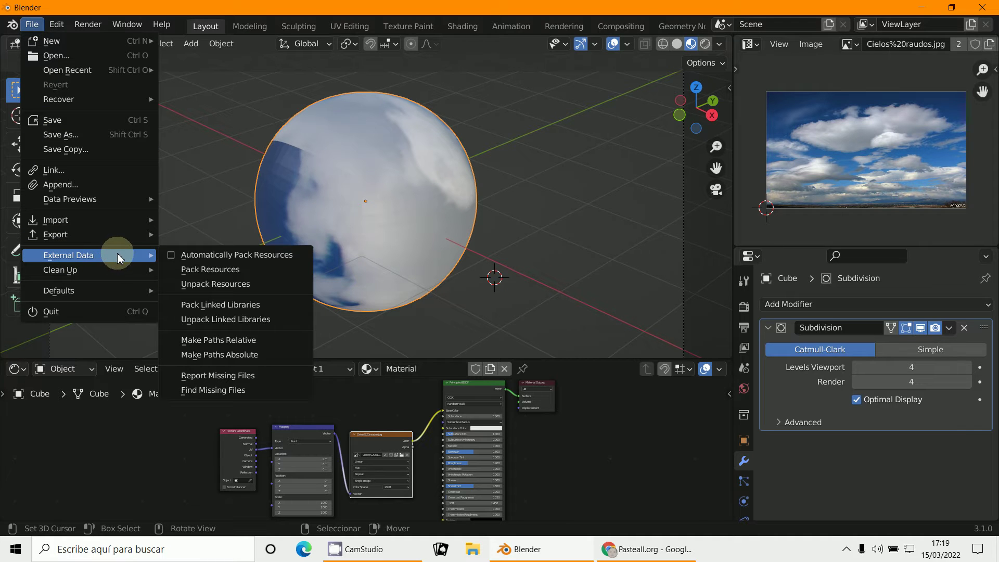
pyautogui.click(239, 271)
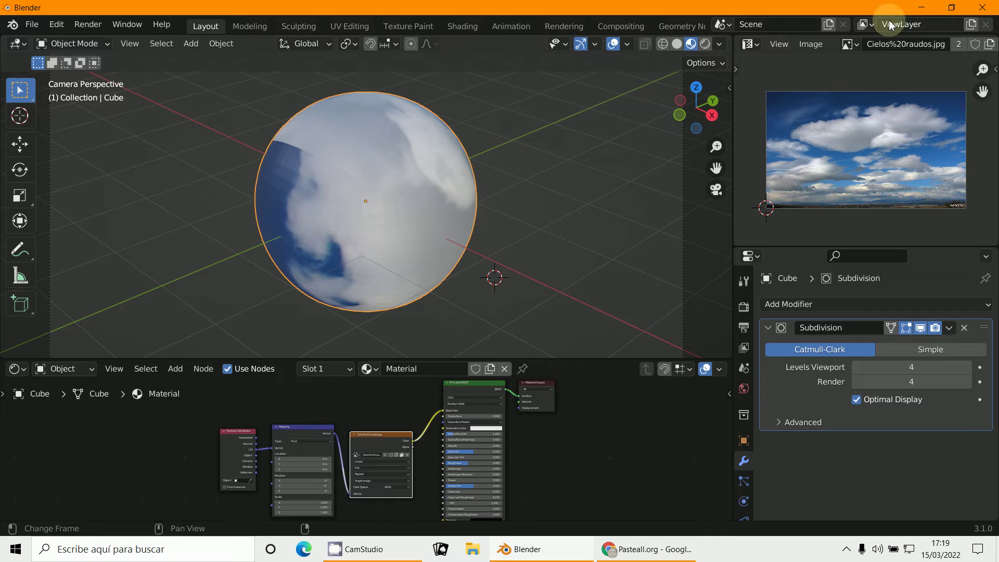
pyautogui.scroll(-2, 431, 279)
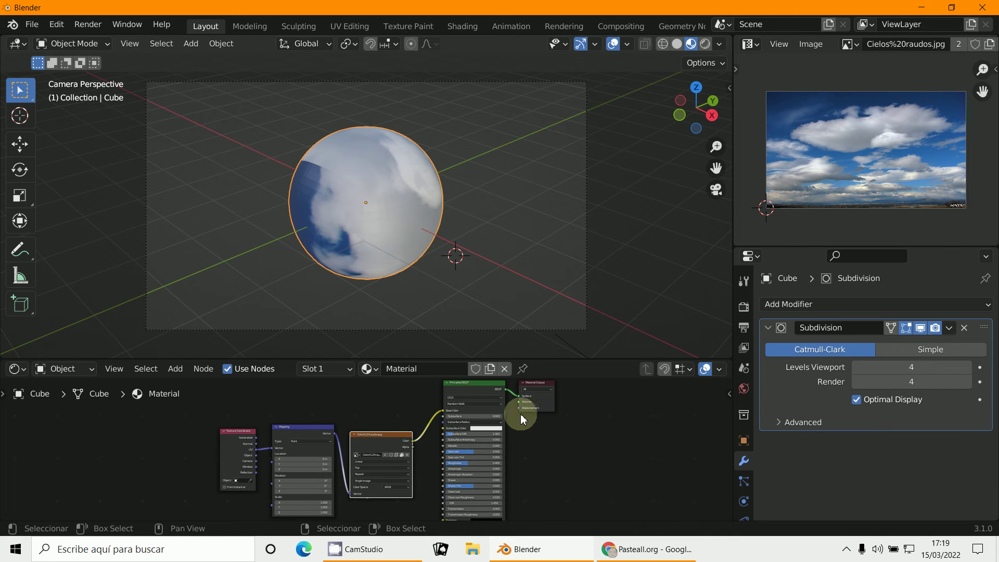
pyautogui.scroll(-1, 521, 414)
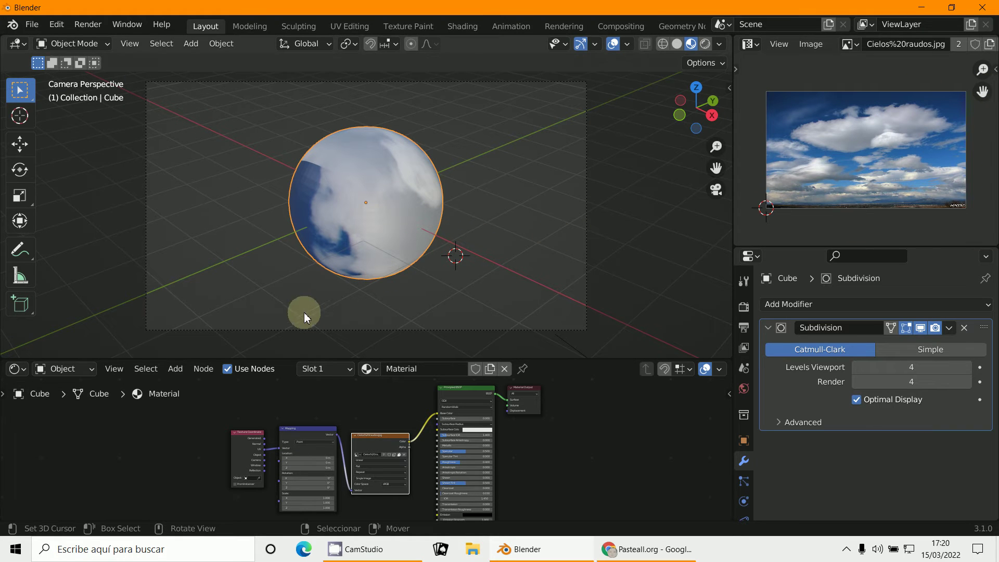
pyautogui.scroll(4, 373, 461)
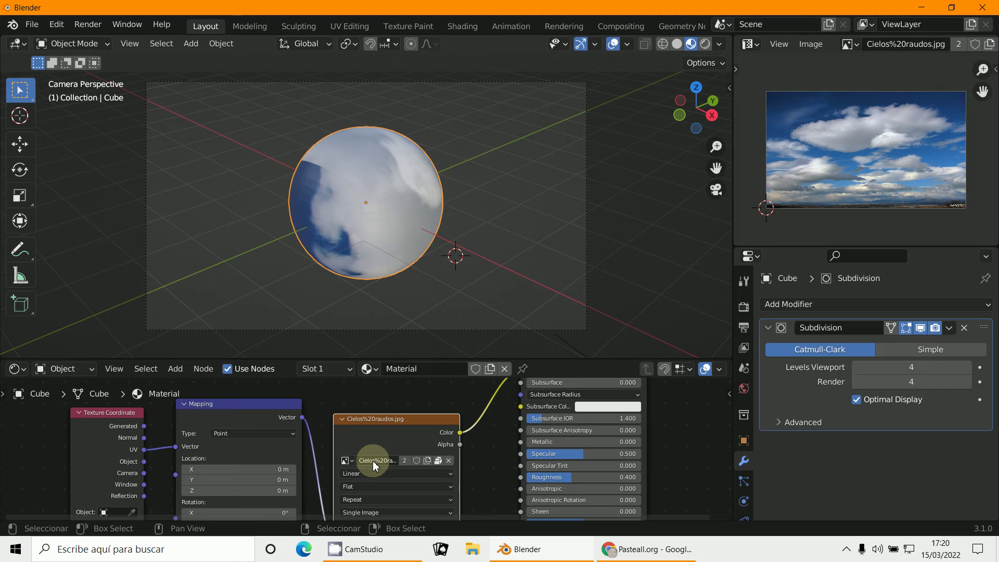
pyautogui.scroll(-4, 444, 310)
pyautogui.scroll(5, 446, 323)
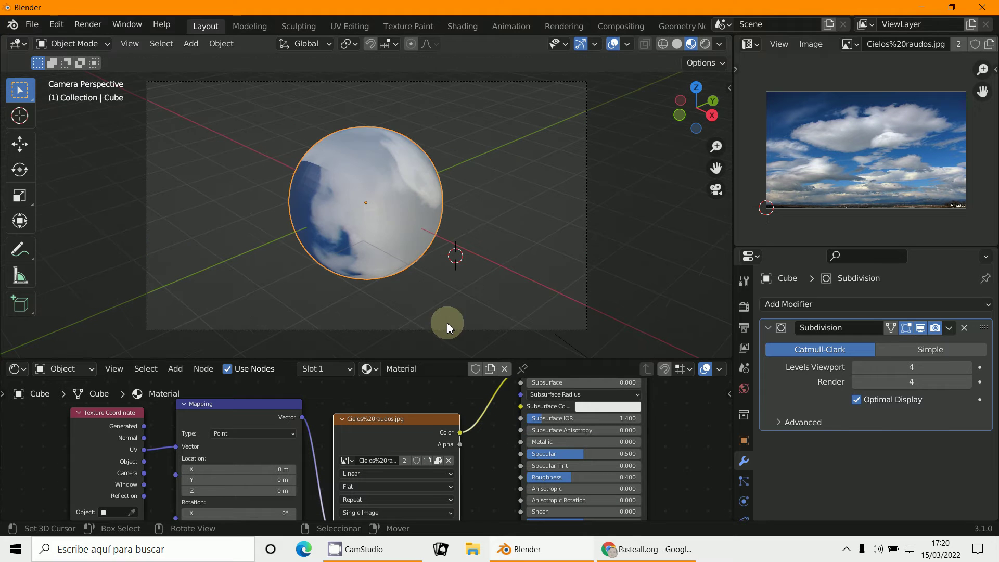
pyautogui.click(922, 8)
pyautogui.click(546, 550)
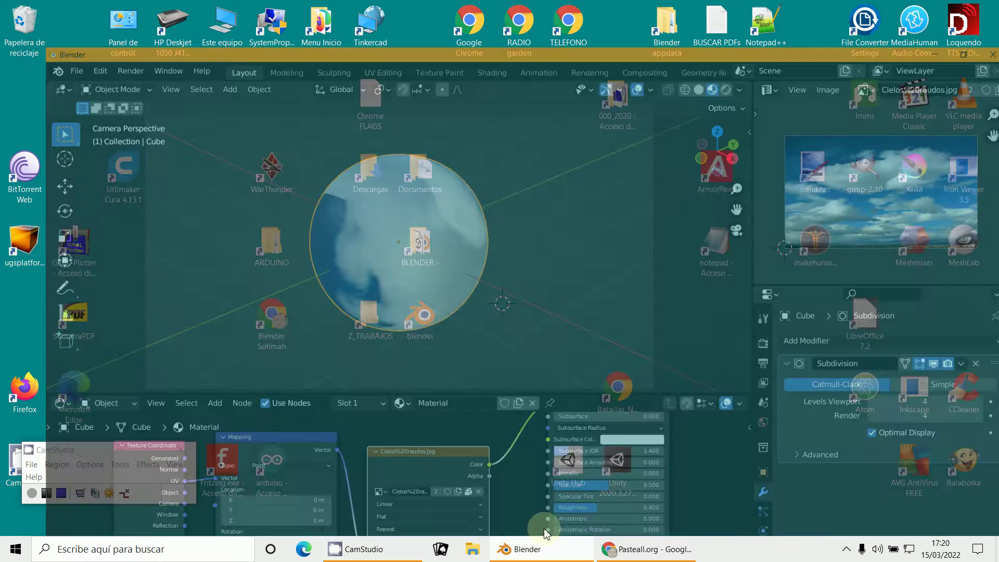
# Save the scene in the Downloads folder as 9191.
pyautogui.click(32, 24)
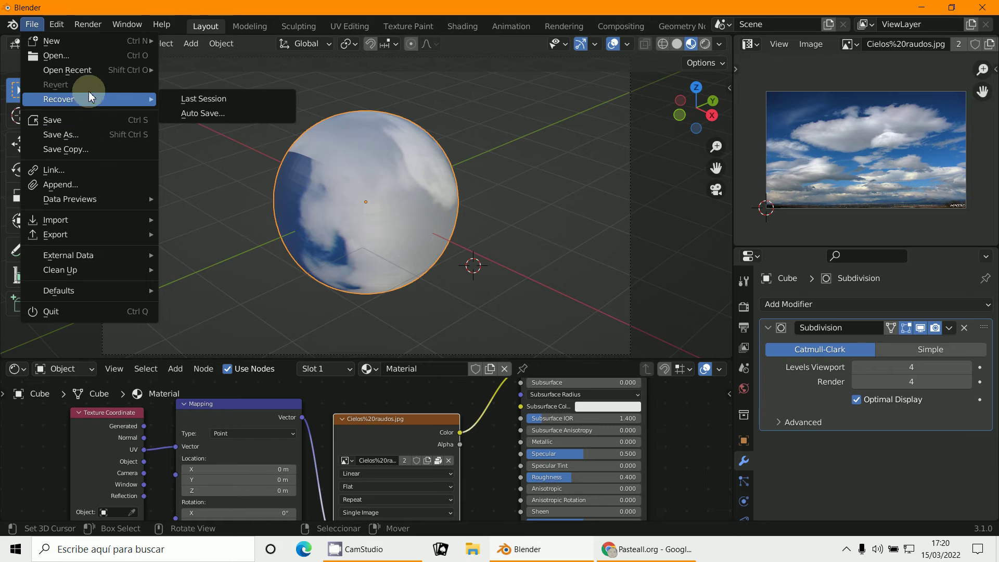
pyautogui.click(82, 135)
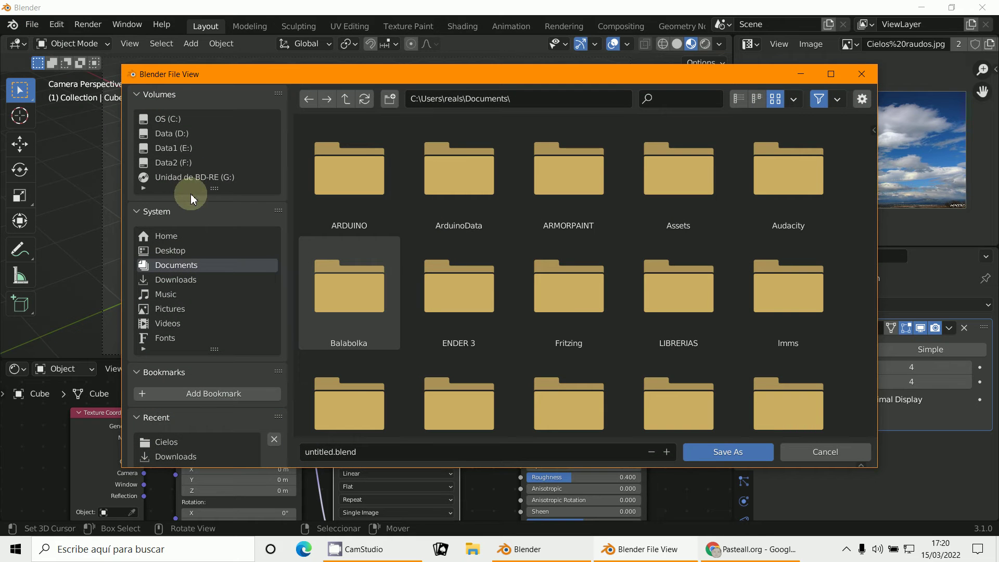
pyautogui.click(189, 281)
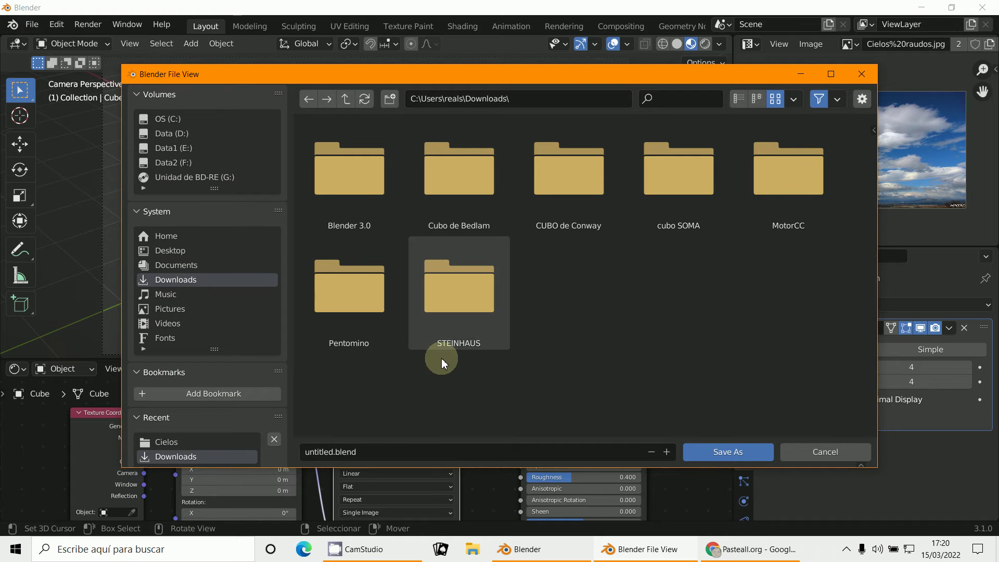
pyautogui.click(325, 452)
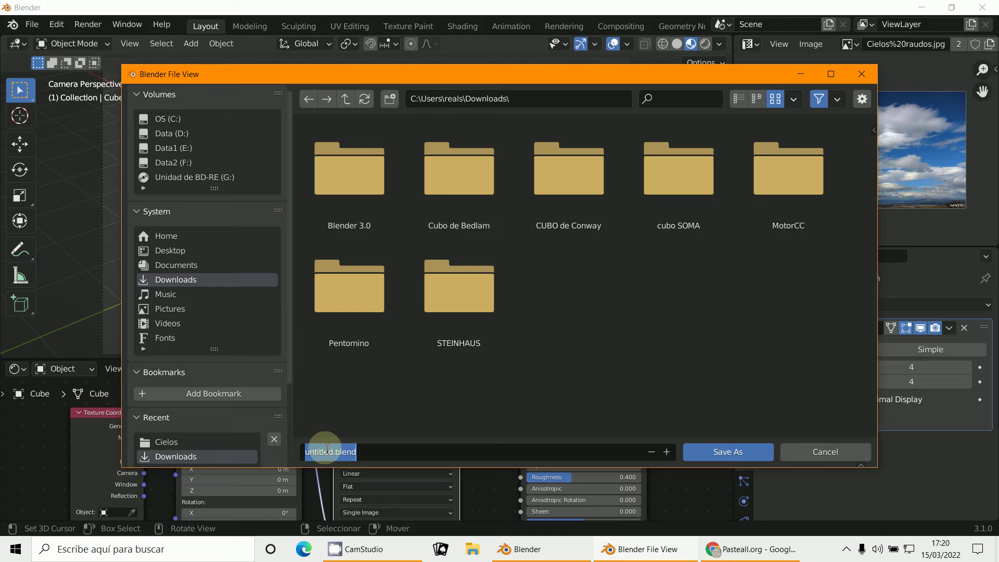
pyautogui.write('9191')
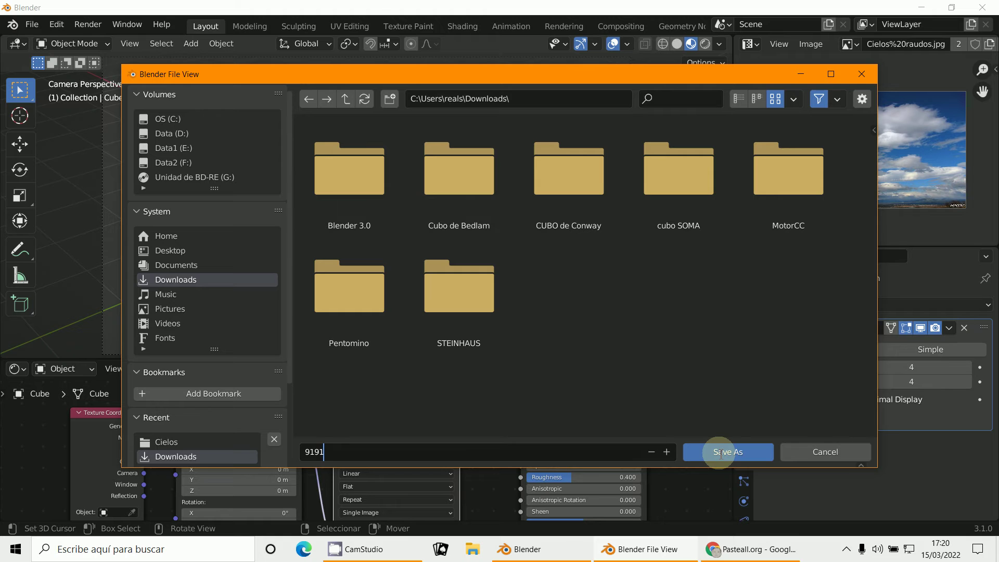
pyautogui.click(720, 452)
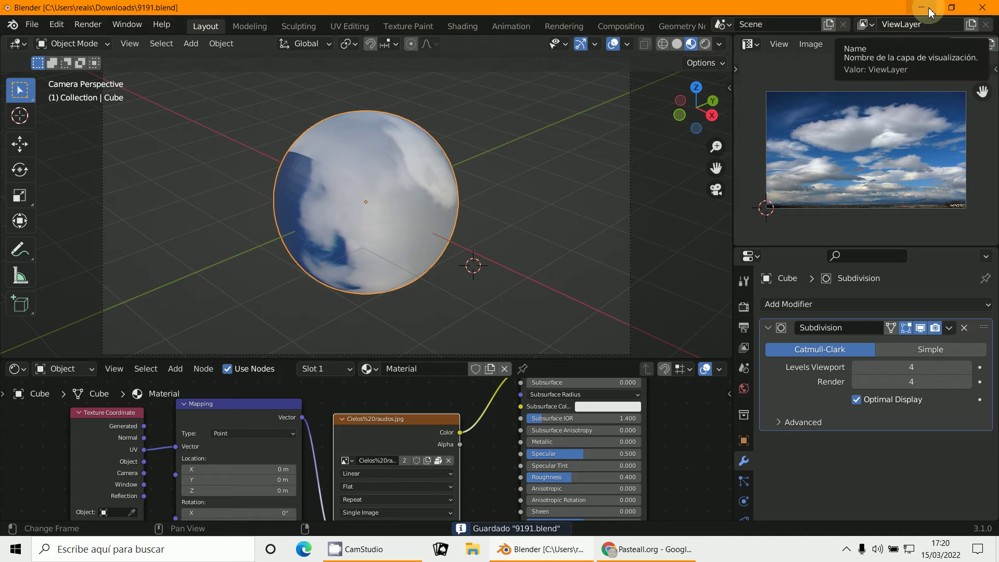
# Open the Descargas folder in File Explorer and adjust its window and name column to check the size of file 9191.
pyautogui.click(930, 12)
pyautogui.click(368, 171)
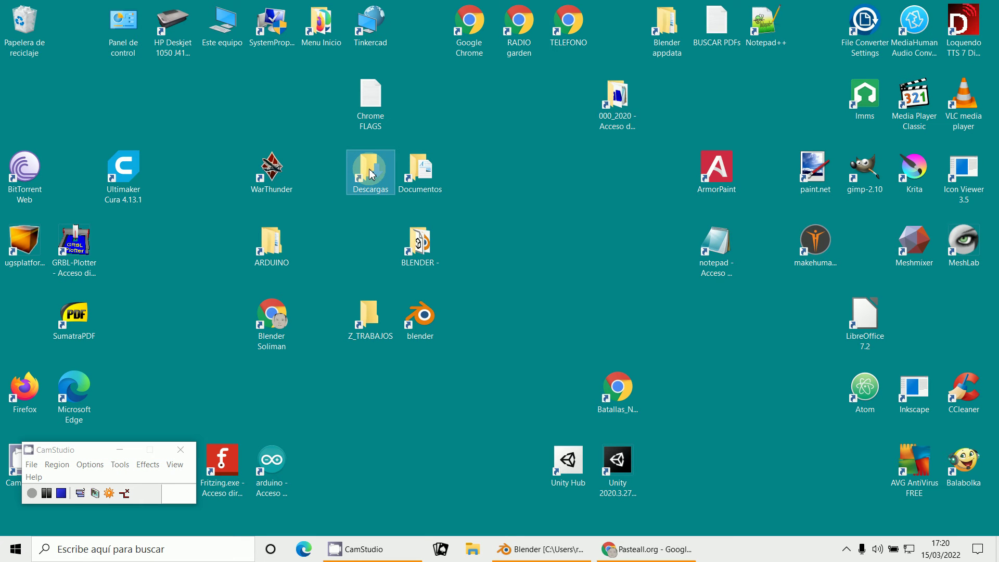
pyautogui.doubleClick(370, 174)
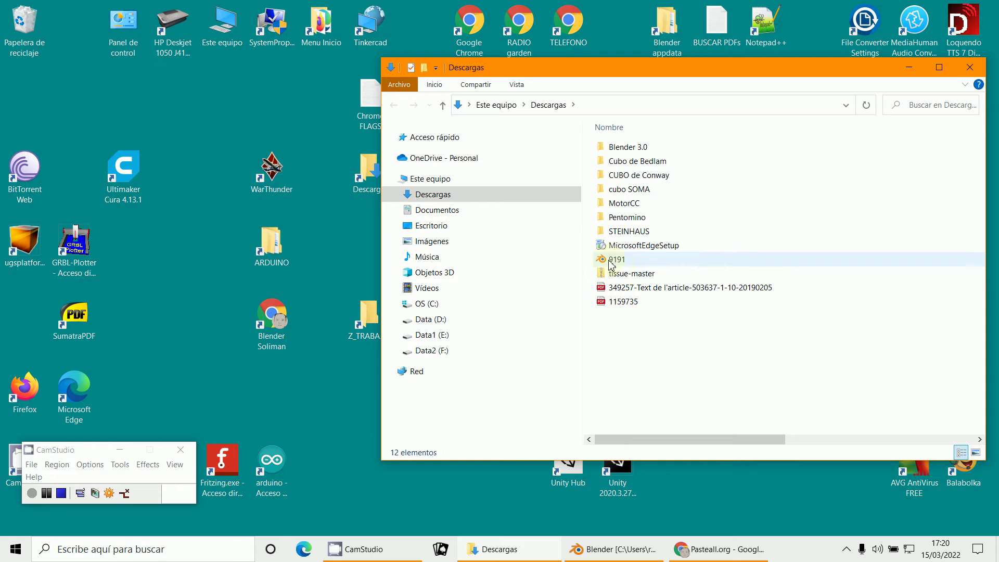
pyautogui.moveTo(635, 69); pyautogui.dragTo(403, 67)
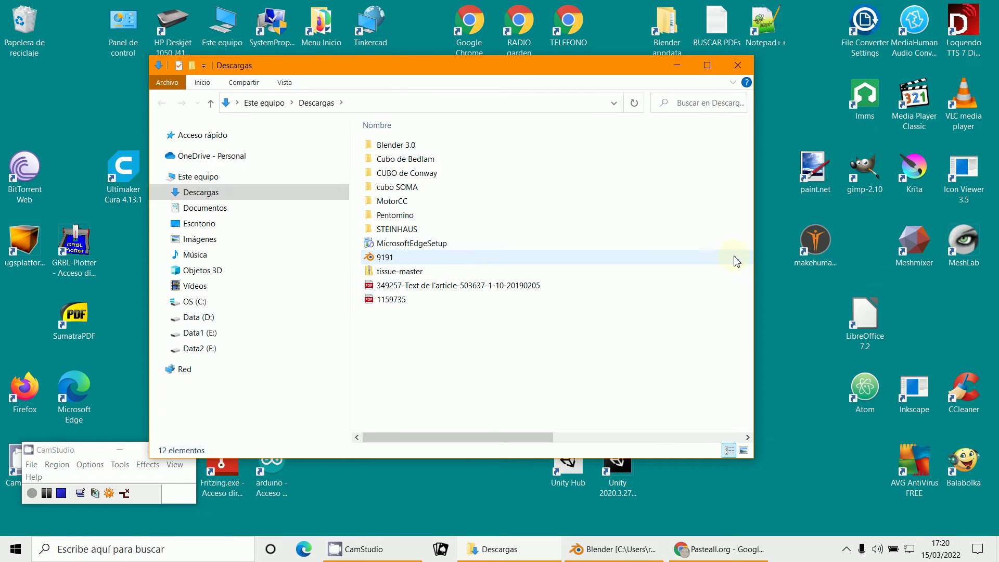
pyautogui.moveTo(756, 260); pyautogui.dragTo(884, 259)
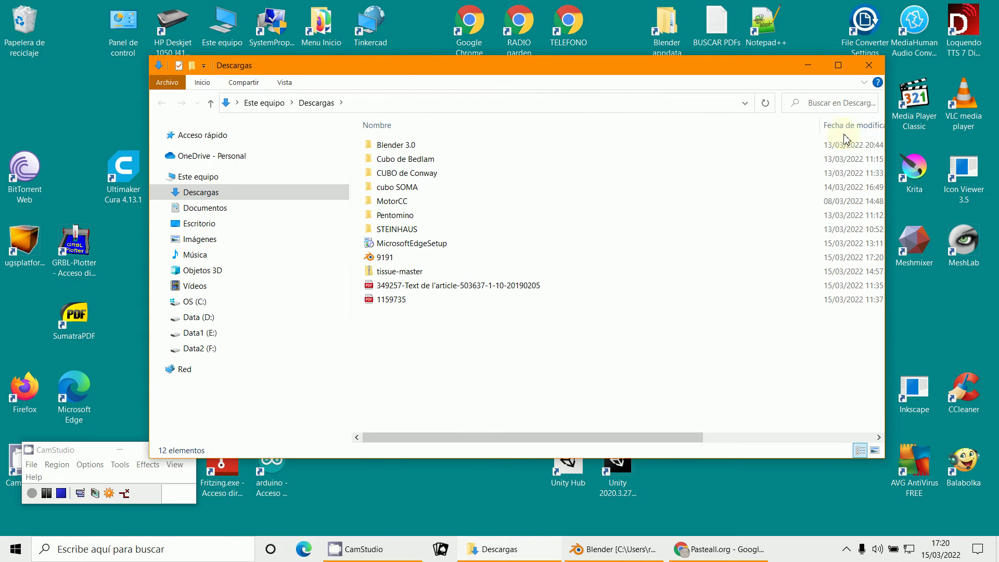
pyautogui.moveTo(821, 127); pyautogui.dragTo(580, 127)
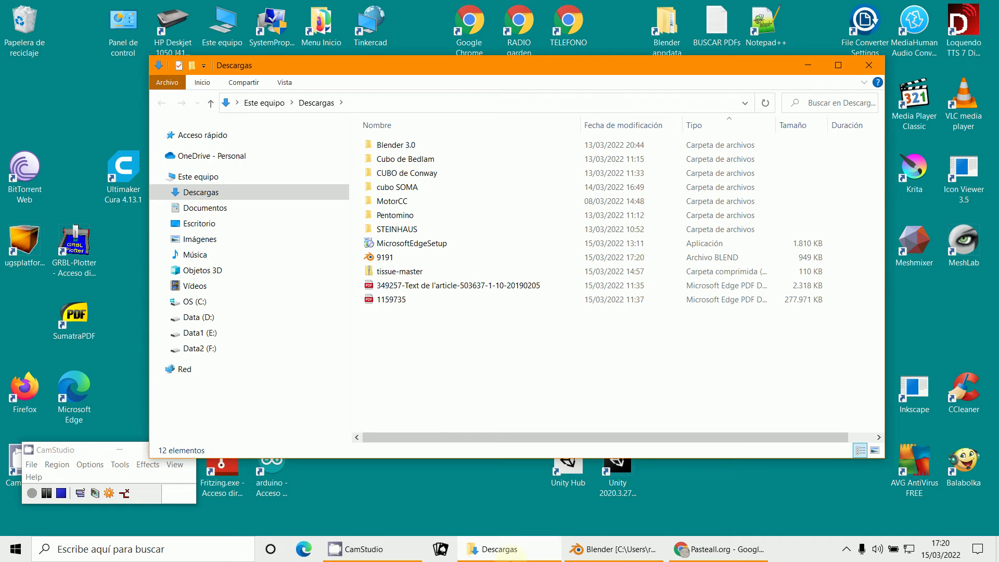
# Return to Chrome and reopen PasteAll's blend file upload page from its home page.
pyautogui.click(712, 553)
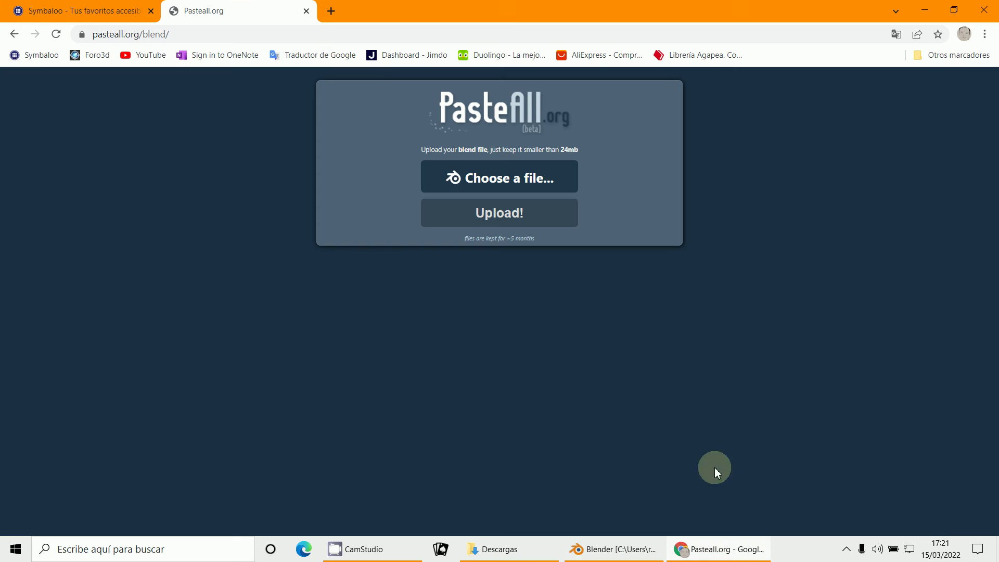
pyautogui.click(20, 37)
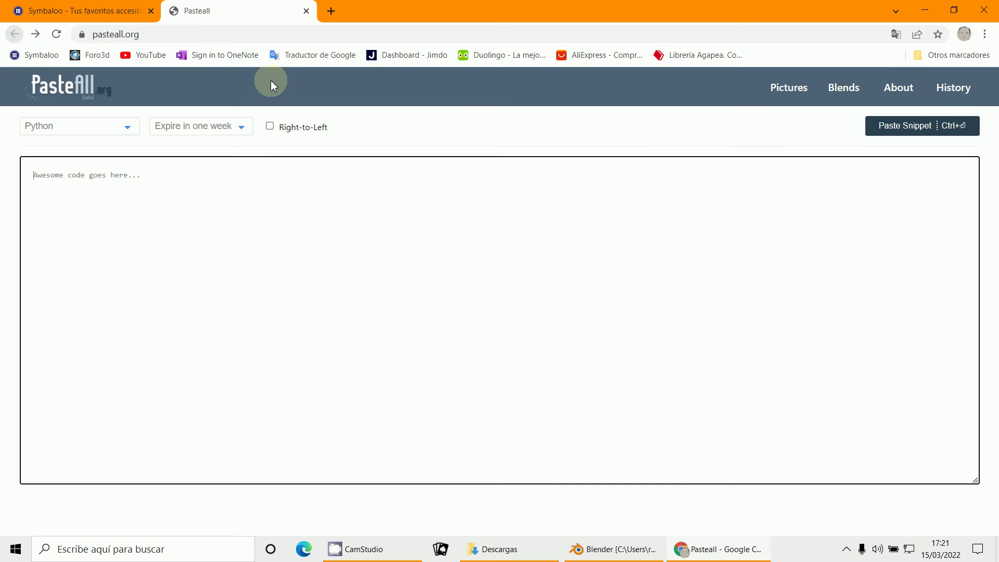
pyautogui.click(843, 91)
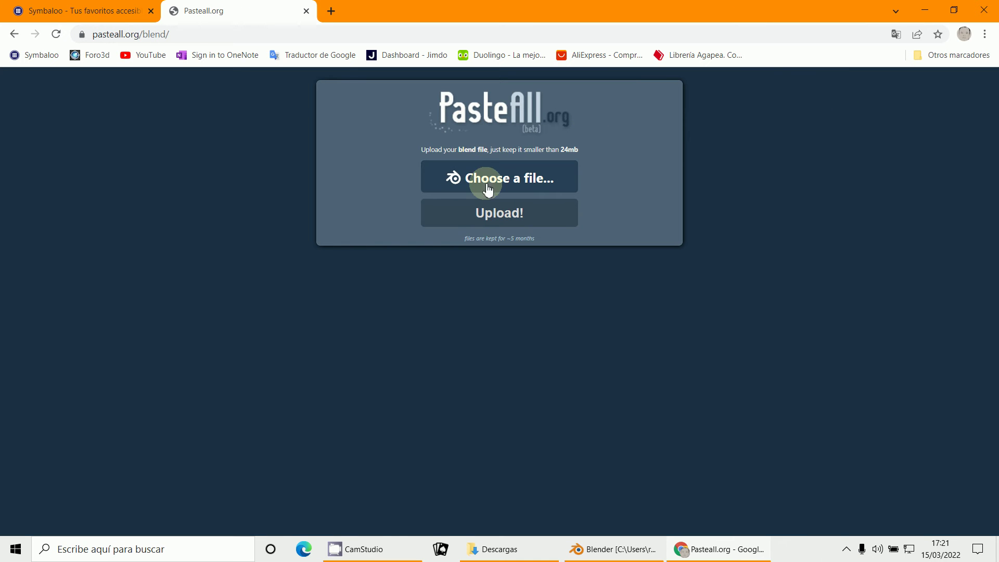
# Choose the 9191 blend file from the Descargas folder and upload it to PasteAll.
pyautogui.click(489, 180)
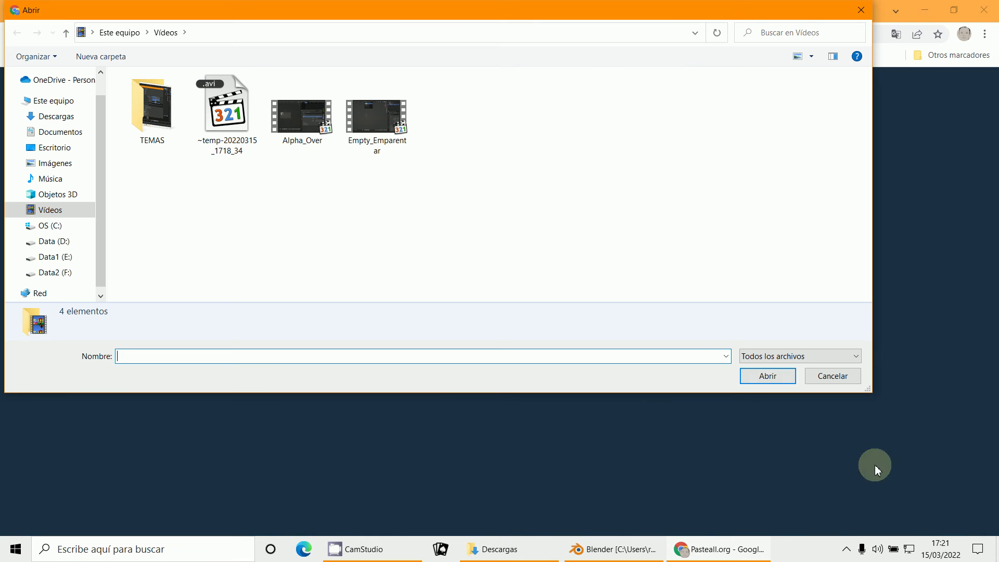
pyautogui.click(54, 119)
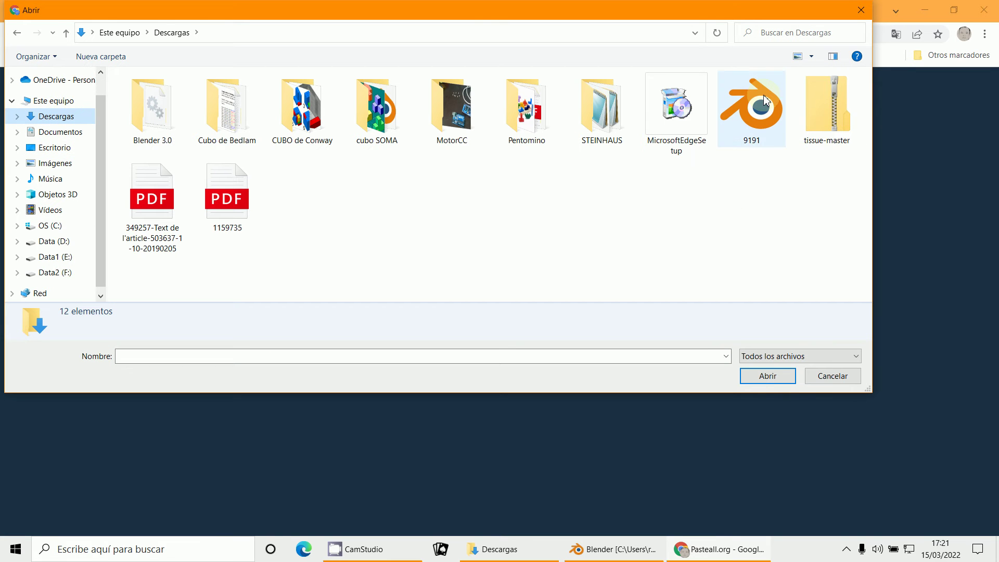
pyautogui.doubleClick(762, 108)
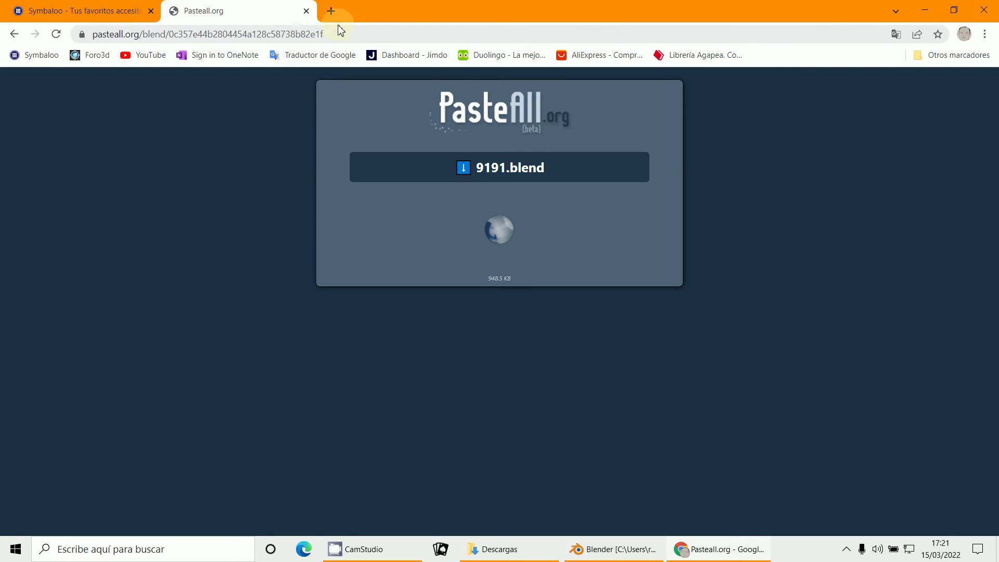
# Copy the full web address of the uploaded 9191.blend file's PasteAll page.
pyautogui.moveTo(350, 34); pyautogui.dragTo(106, 32)
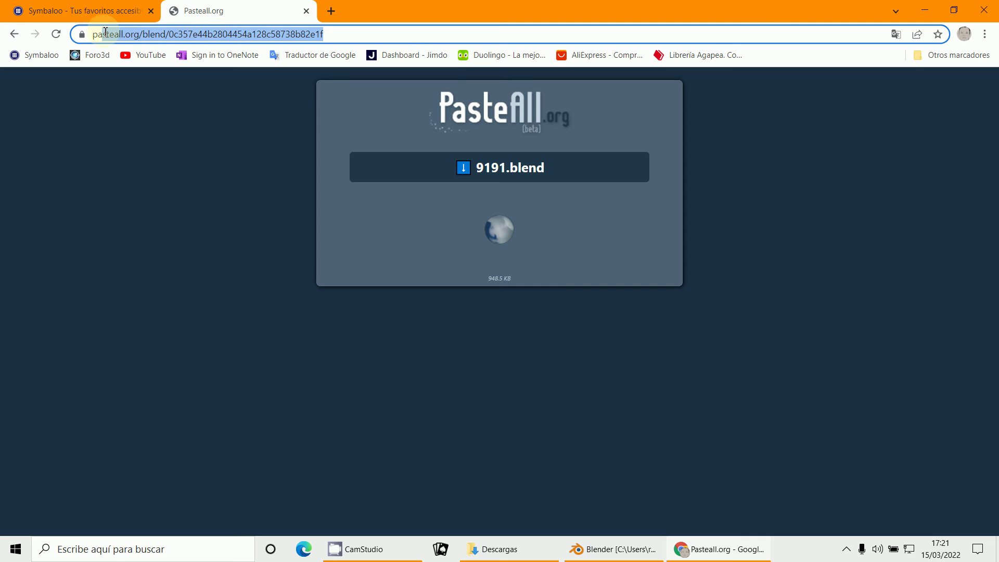
pyautogui.rightClick(124, 33)
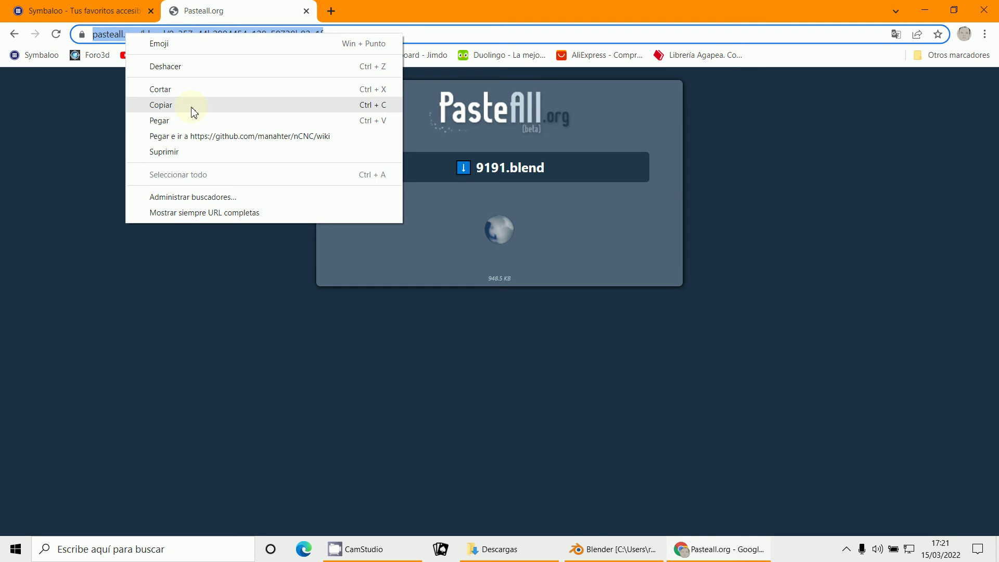
pyautogui.click(191, 107)
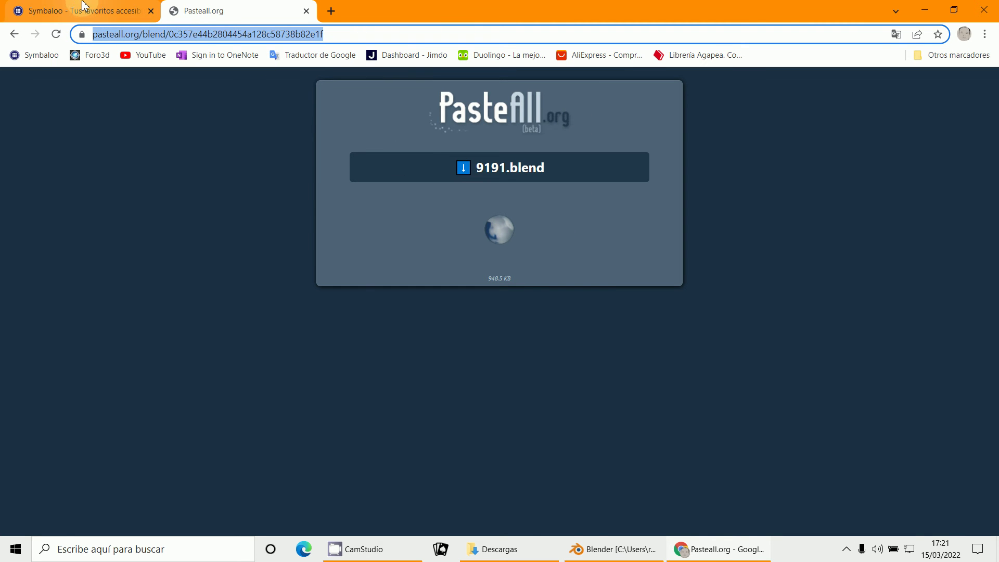
# Open the Foros 3DPoder forum from Symbaloo and list the messages of the day.
pyautogui.click(133, 12)
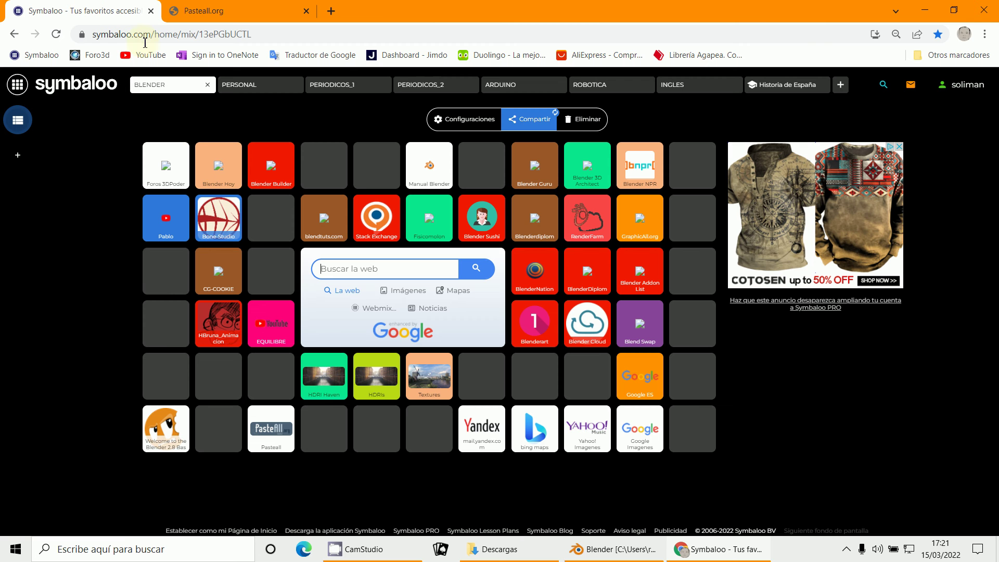
pyautogui.click(152, 175)
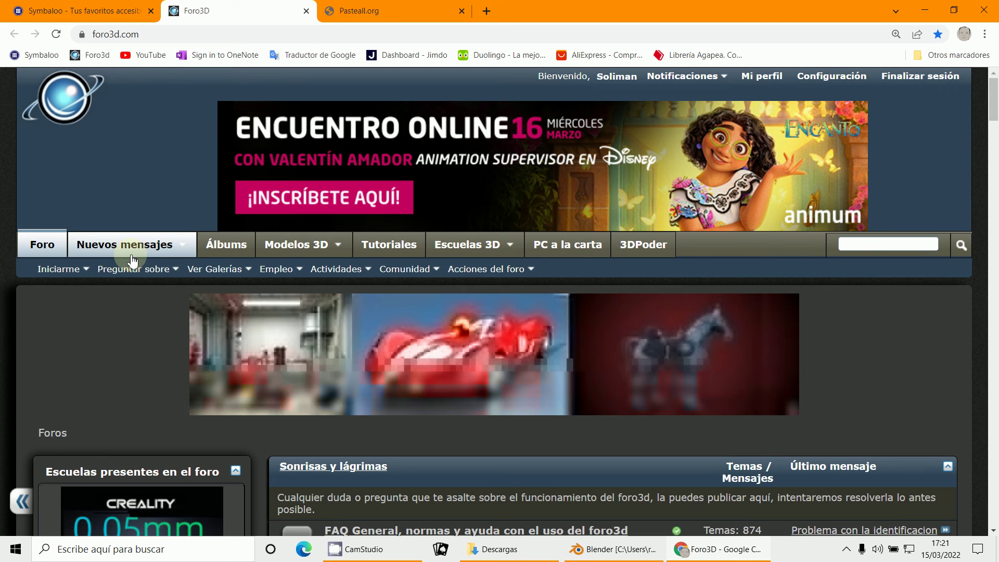
pyautogui.click(130, 251)
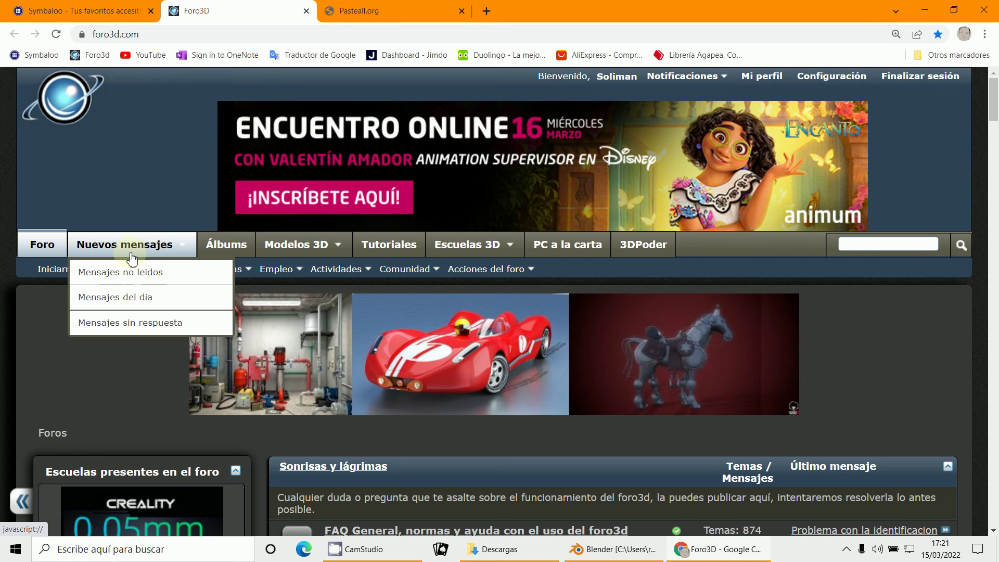
pyautogui.click(133, 293)
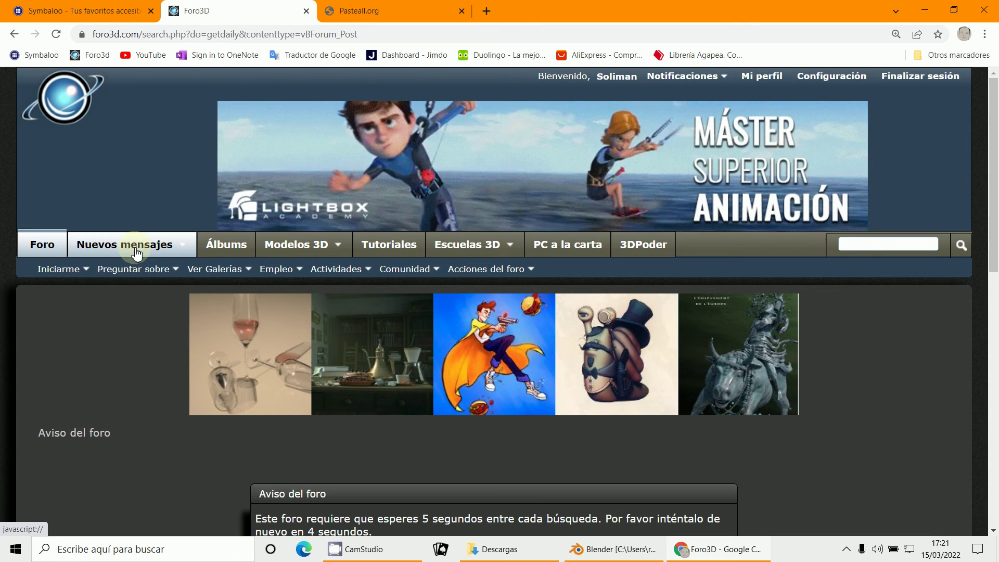
pyautogui.click(133, 253)
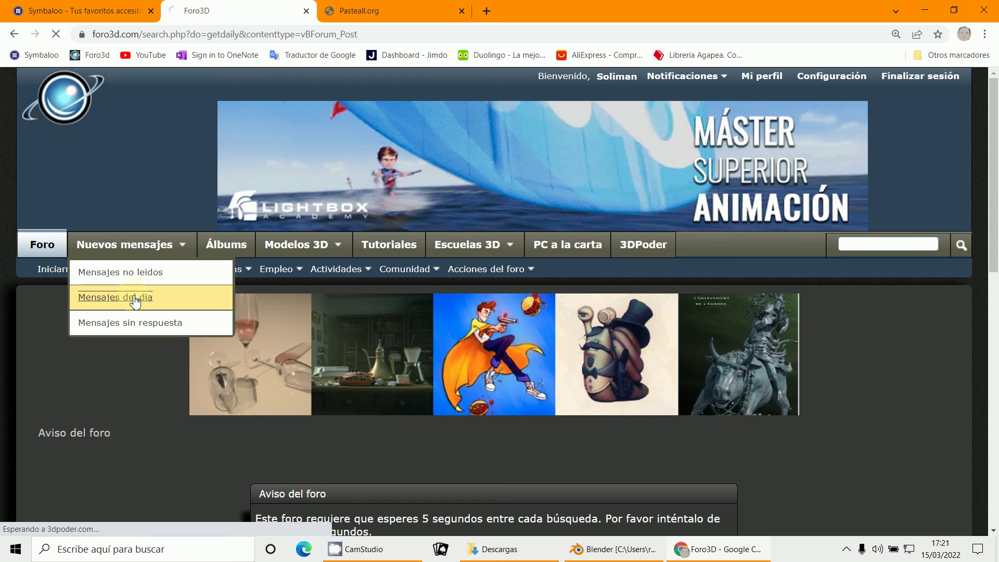
pyautogui.click(135, 300)
# Open the thread "Las texturas me aparecen con filtro azul" and start a reply with its message editor in view.
pyautogui.scroll(-5, 136, 295)
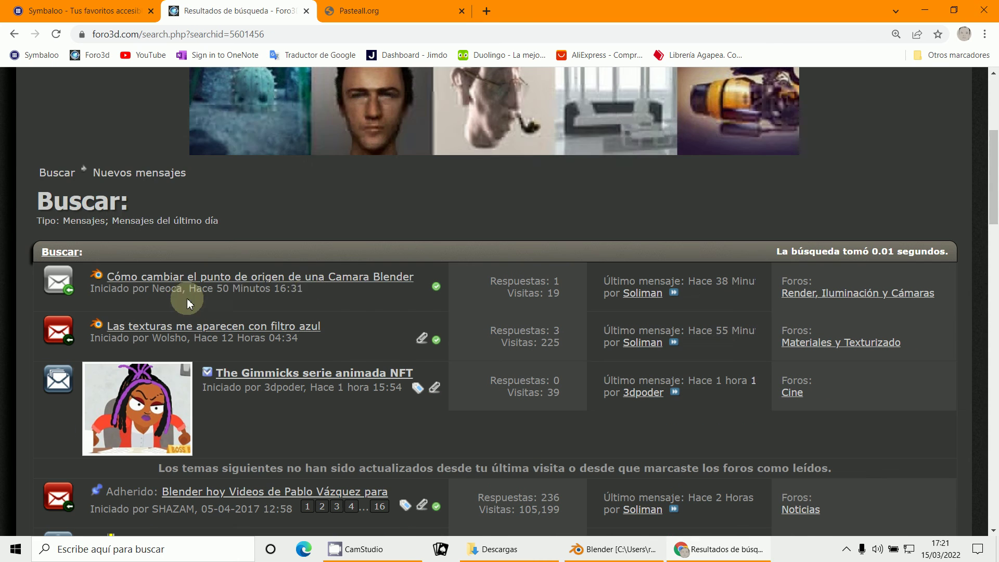
pyautogui.click(255, 327)
pyautogui.scroll(-8, 312, 333)
pyautogui.scroll(-20, 317, 333)
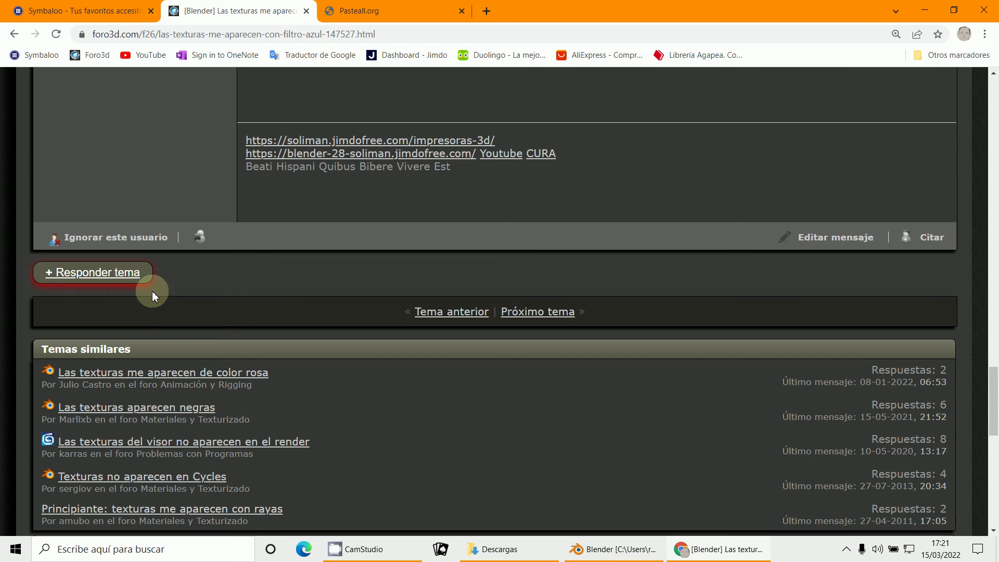
pyautogui.click(145, 277)
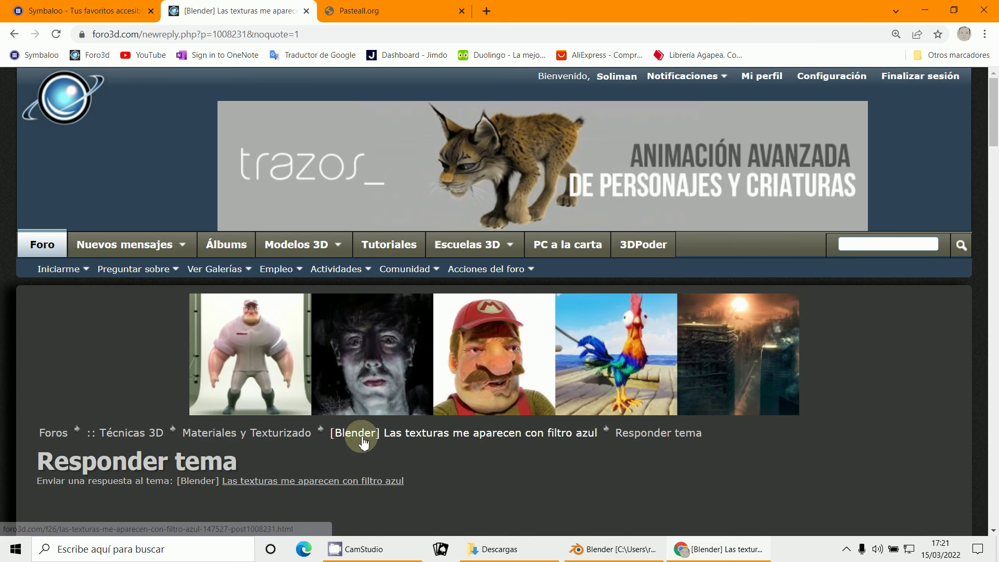
pyautogui.scroll(-5, 357, 442)
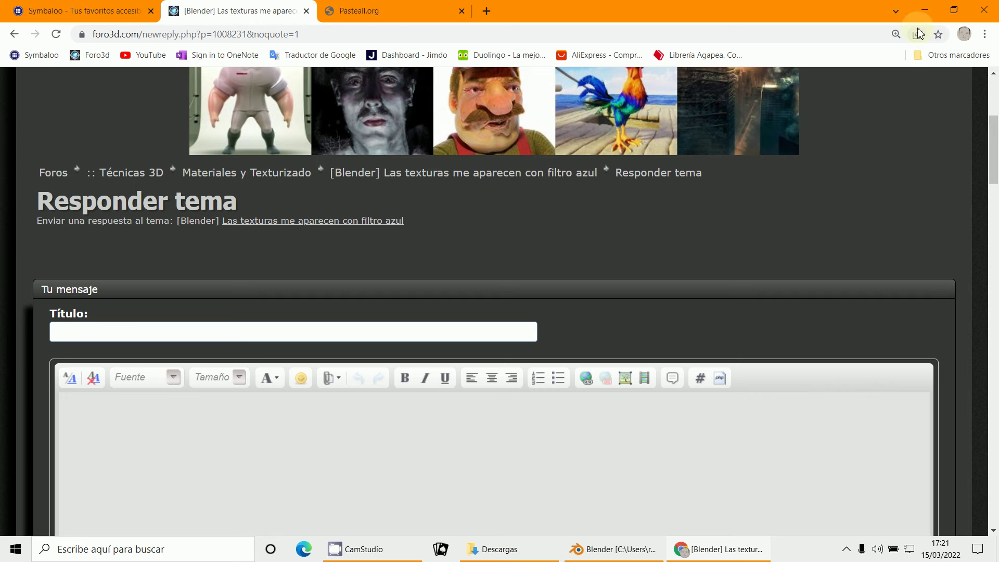
# Leave the forum reply page and switch back to the 9191 scene in Blender.
pyautogui.click(926, 11)
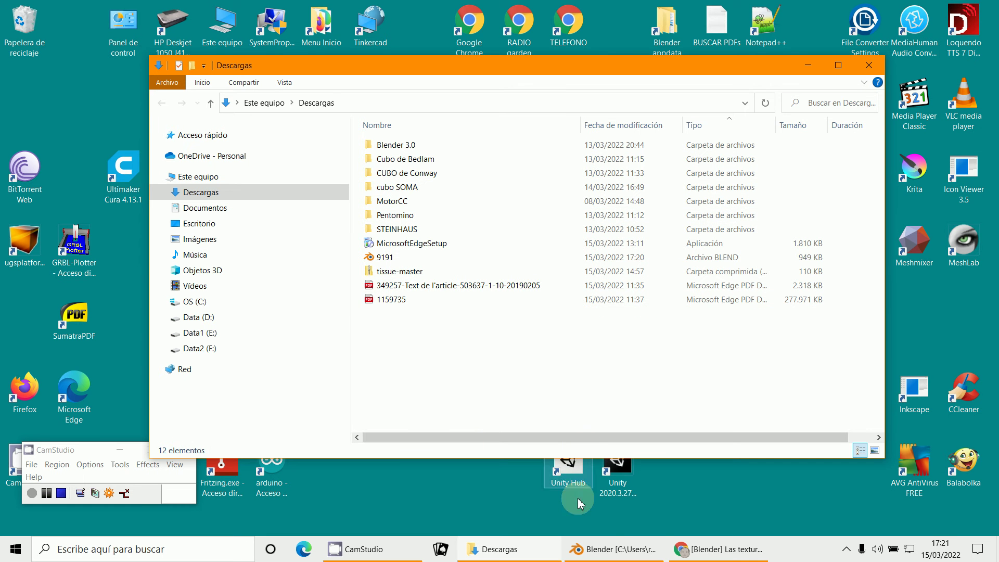
pyautogui.click(610, 554)
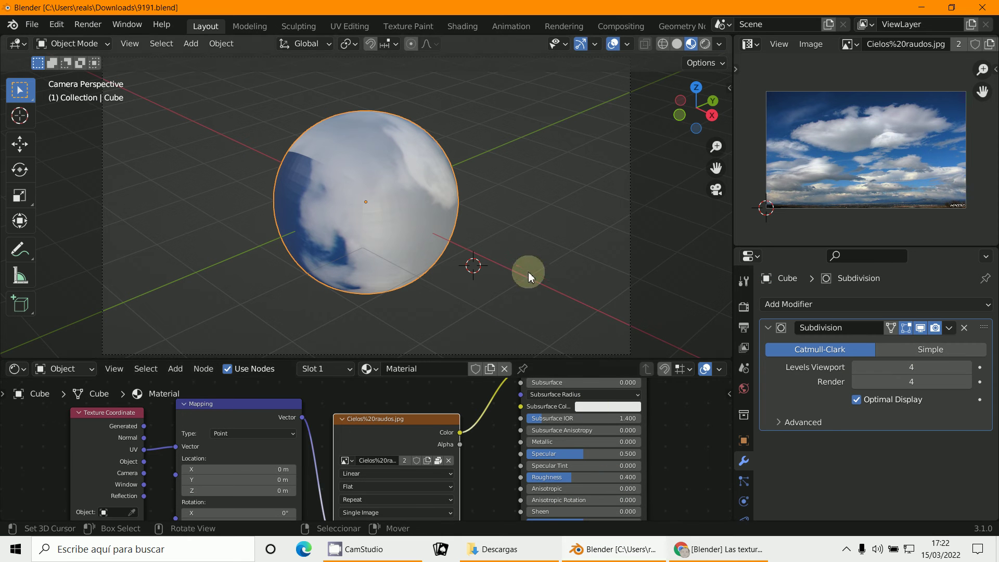
pyautogui.click(716, 555)
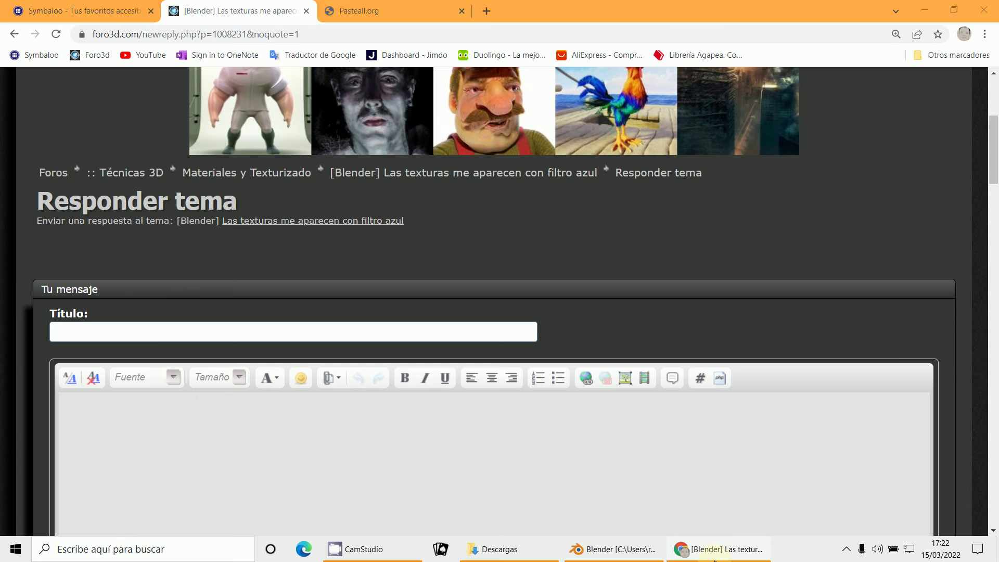
pyautogui.click(926, 11)
pyautogui.click(365, 549)
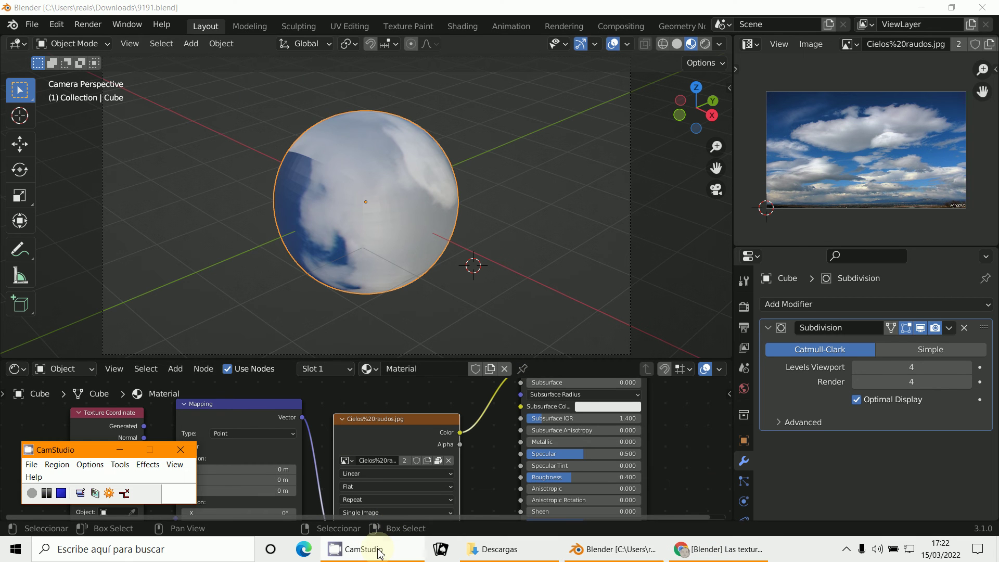
pyautogui.scroll(-1, 496, 223)
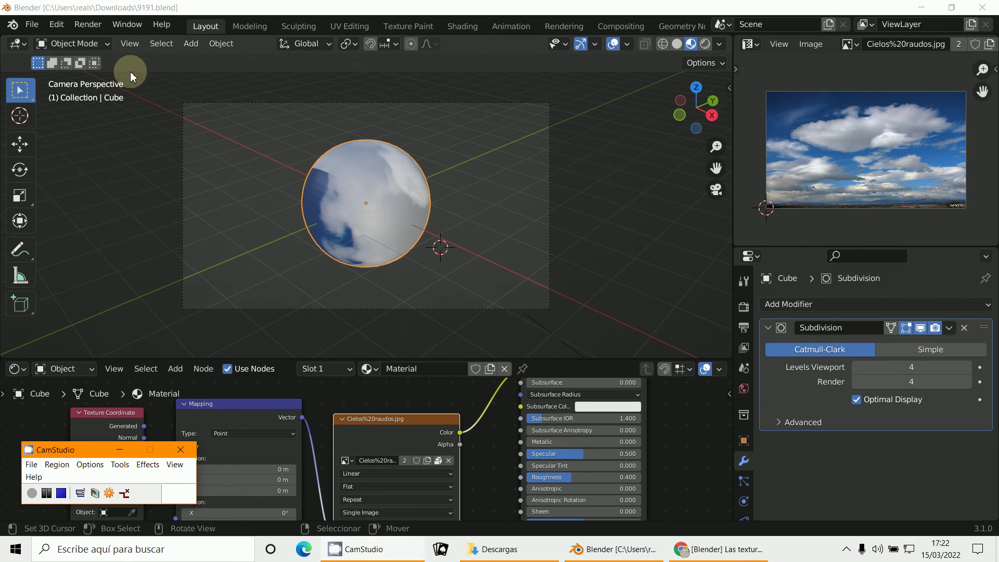
# Unpack the blend file's external resources, using files in the current directory and creating them when necessary.
pyautogui.click(57, 24)
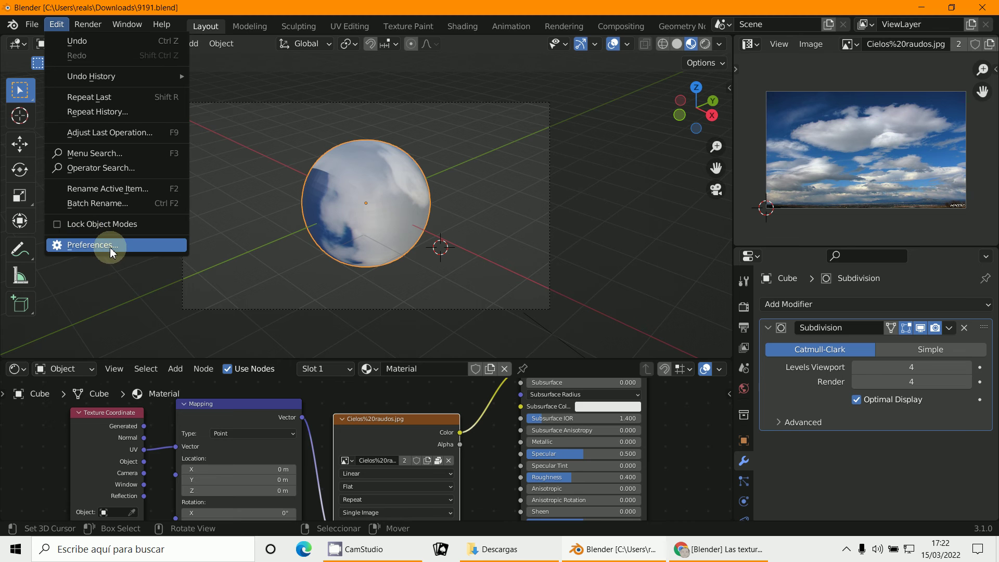
pyautogui.click(33, 26)
pyautogui.click(32, 26)
pyautogui.moveTo(110, 256)
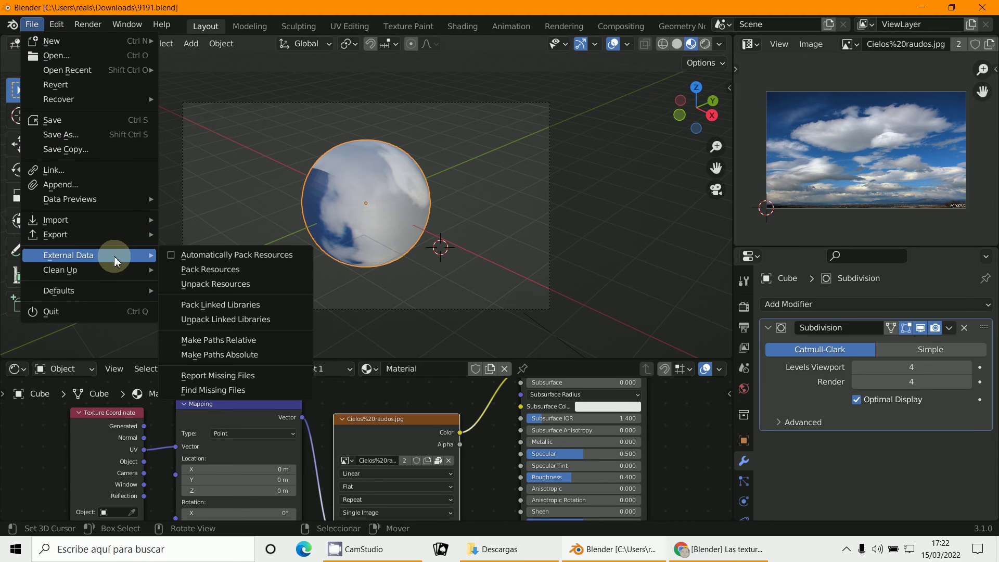
pyautogui.click(223, 285)
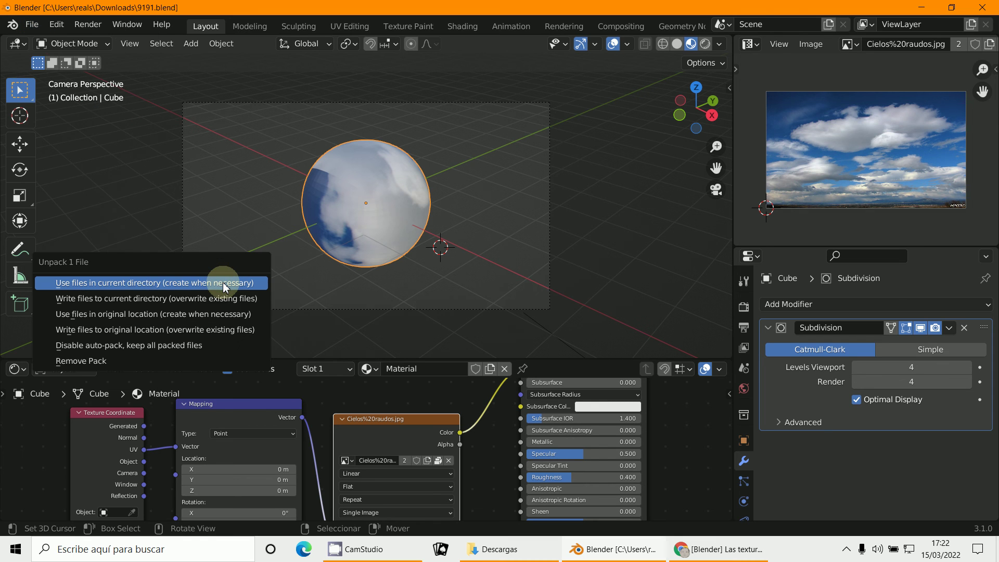
pyautogui.click(170, 283)
# Switch to the Descargas folder in File Explorer and view the Cielos%20raudos image inside its textures folder.
pyautogui.click(511, 551)
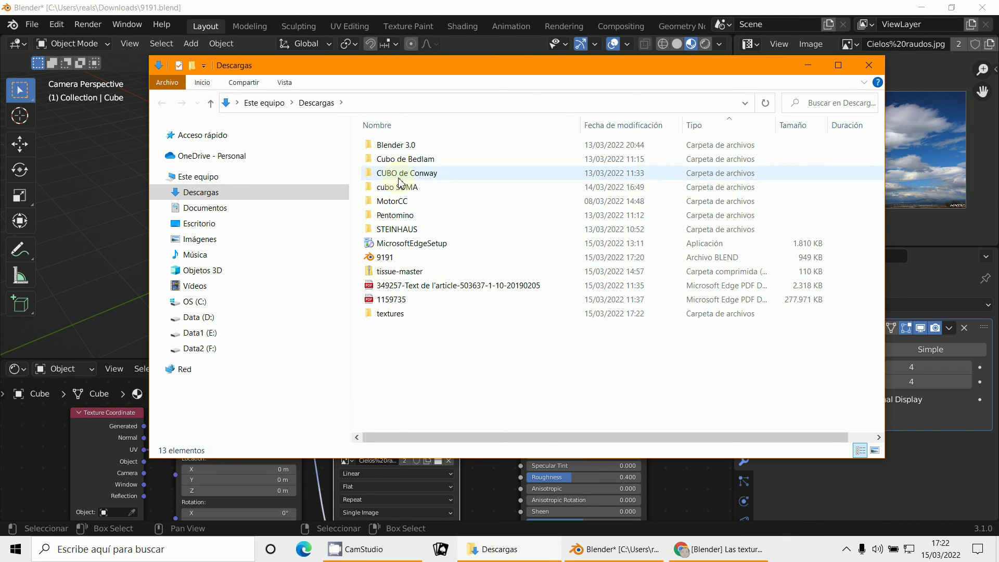
pyautogui.click(392, 323)
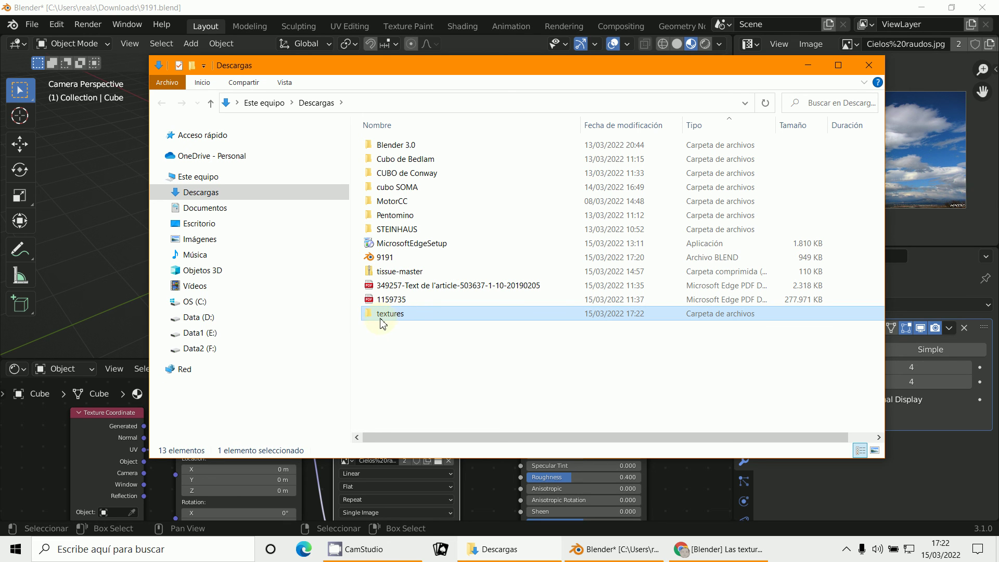
pyautogui.doubleClick(399, 315)
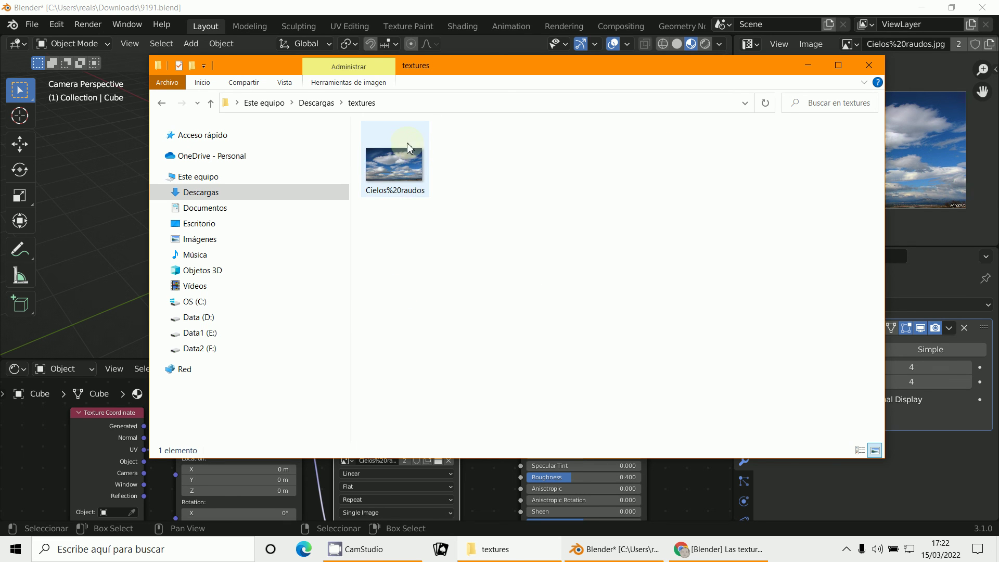
pyautogui.doubleClick(425, 183)
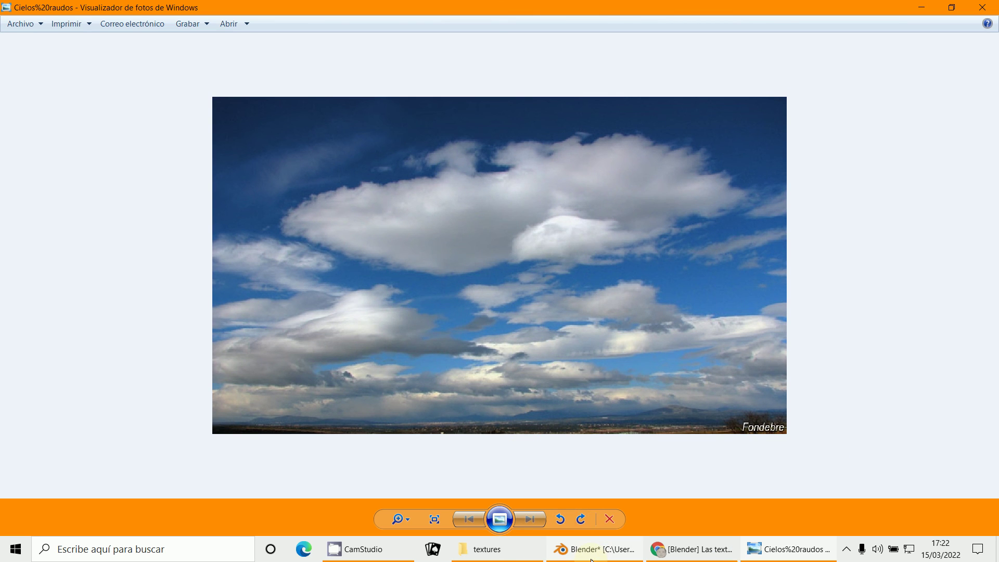
# Return from the photo viewer to the Blender scene.
pyautogui.click(592, 552)
pyautogui.click(31, 25)
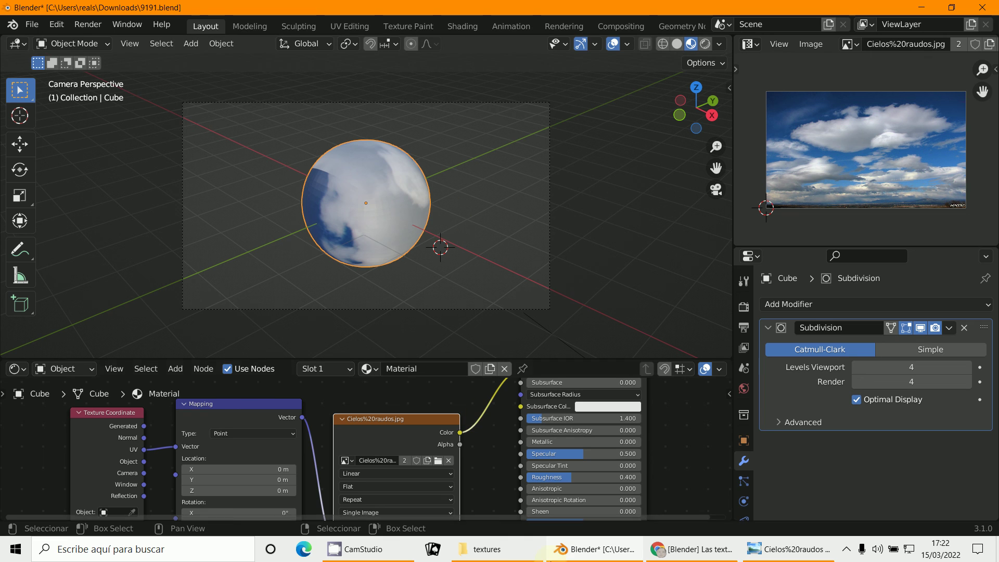
pyautogui.click(359, 549)
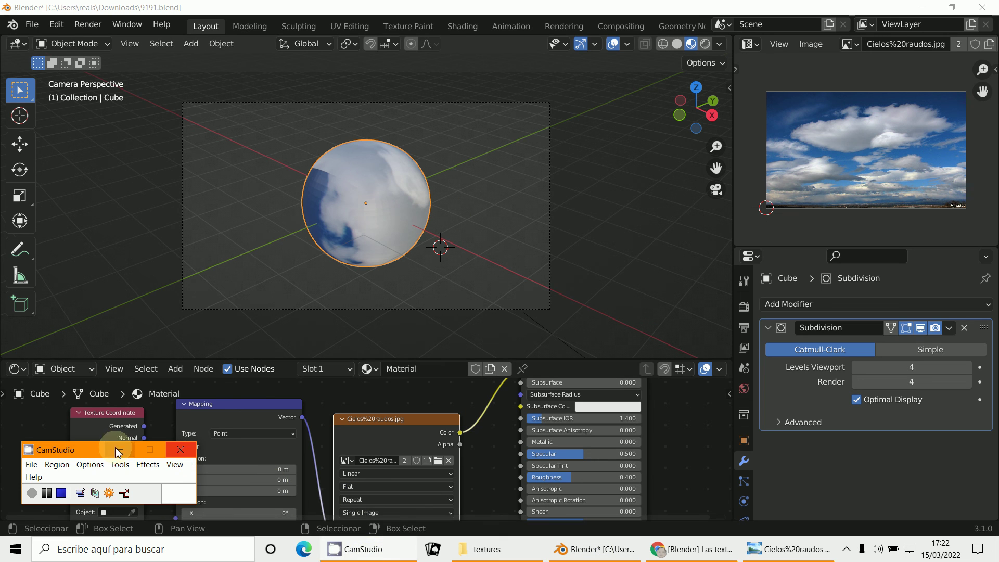